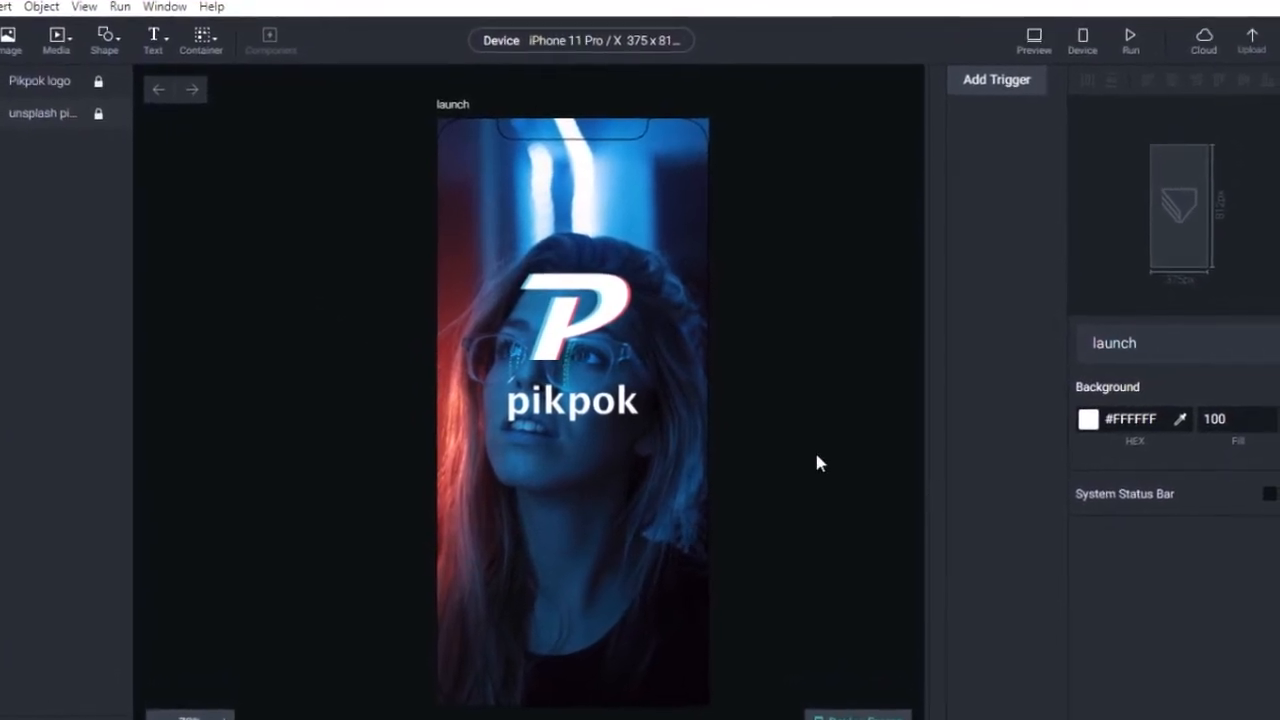
Show the system status bar with #FFFFFF contents on the launch scene, then switch to the onboarding scene.
{"action": "left_click", "coordinate": [1268, 498]}
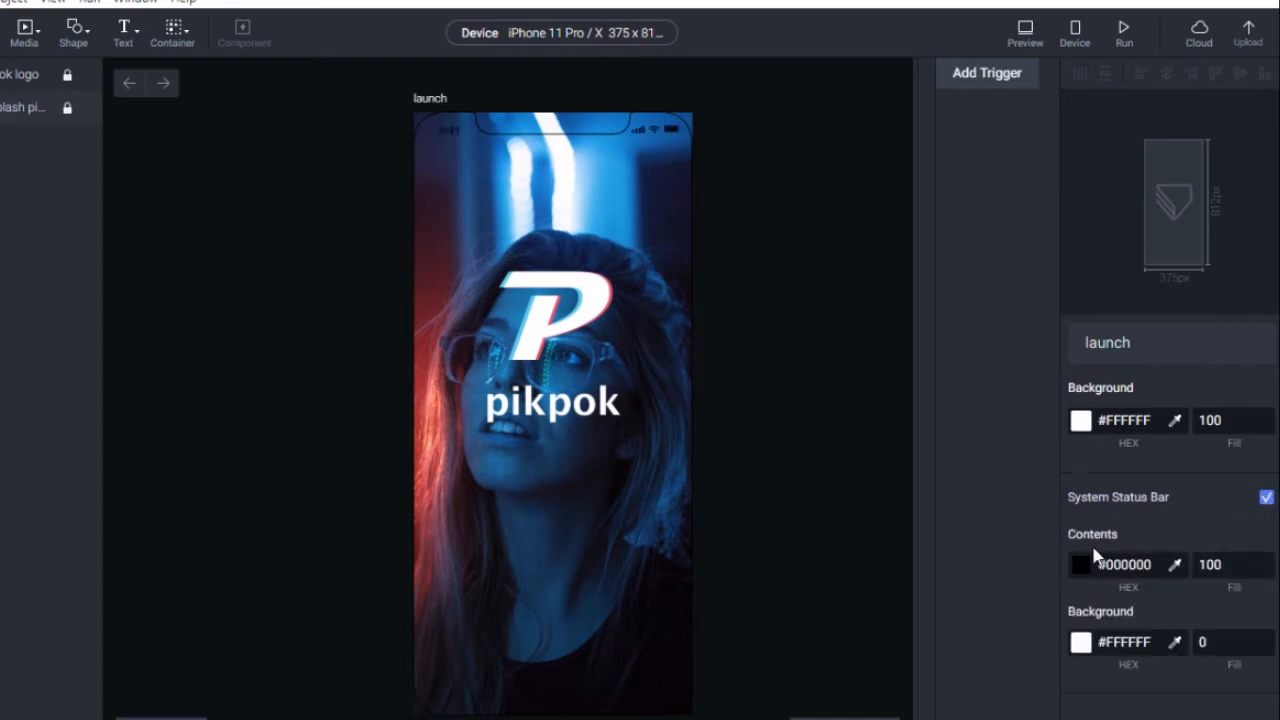
{"action": "left_click", "coordinate": [1084, 568]}
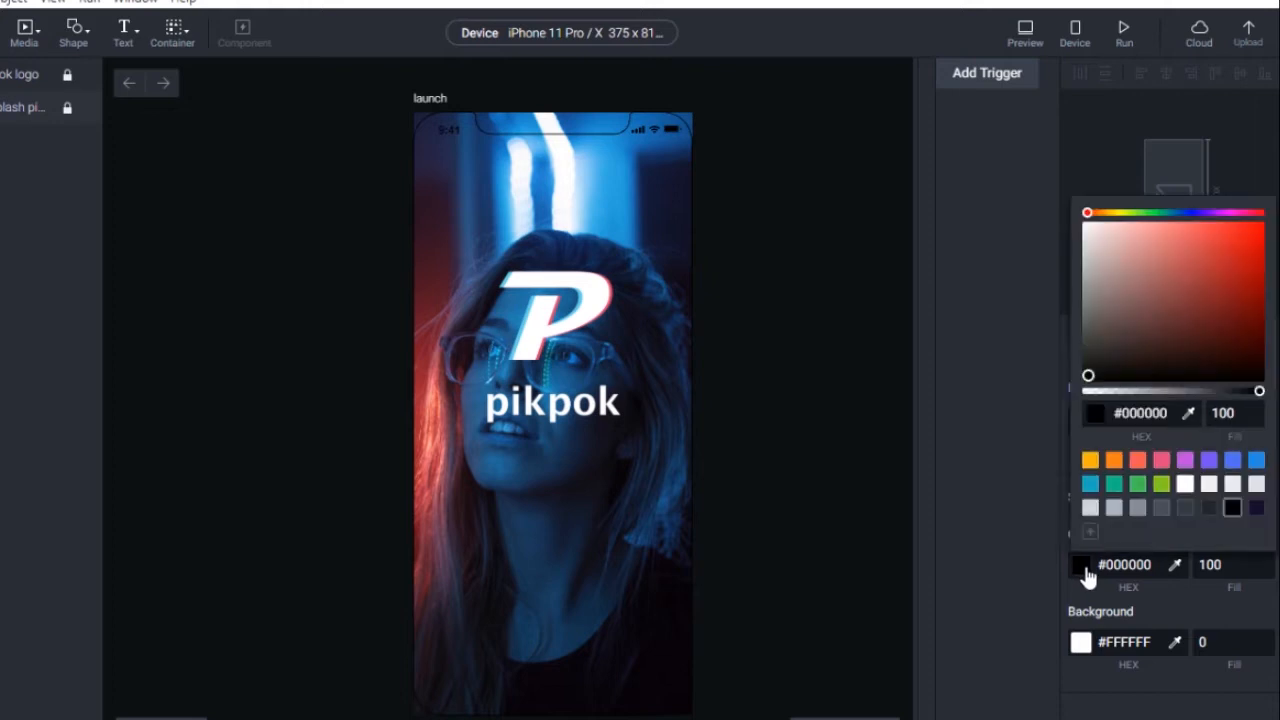
{"action": "left_click", "coordinate": [1184, 485]}
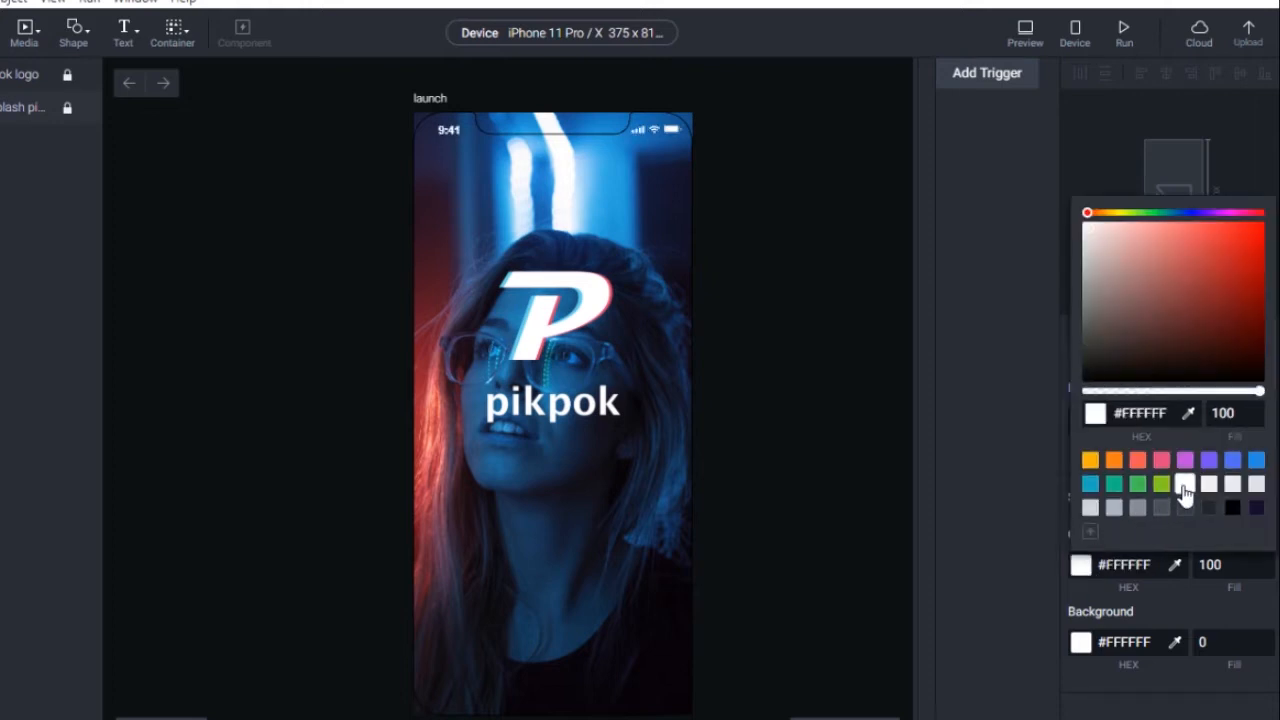
{"action": "left_click", "coordinate": [775, 381]}
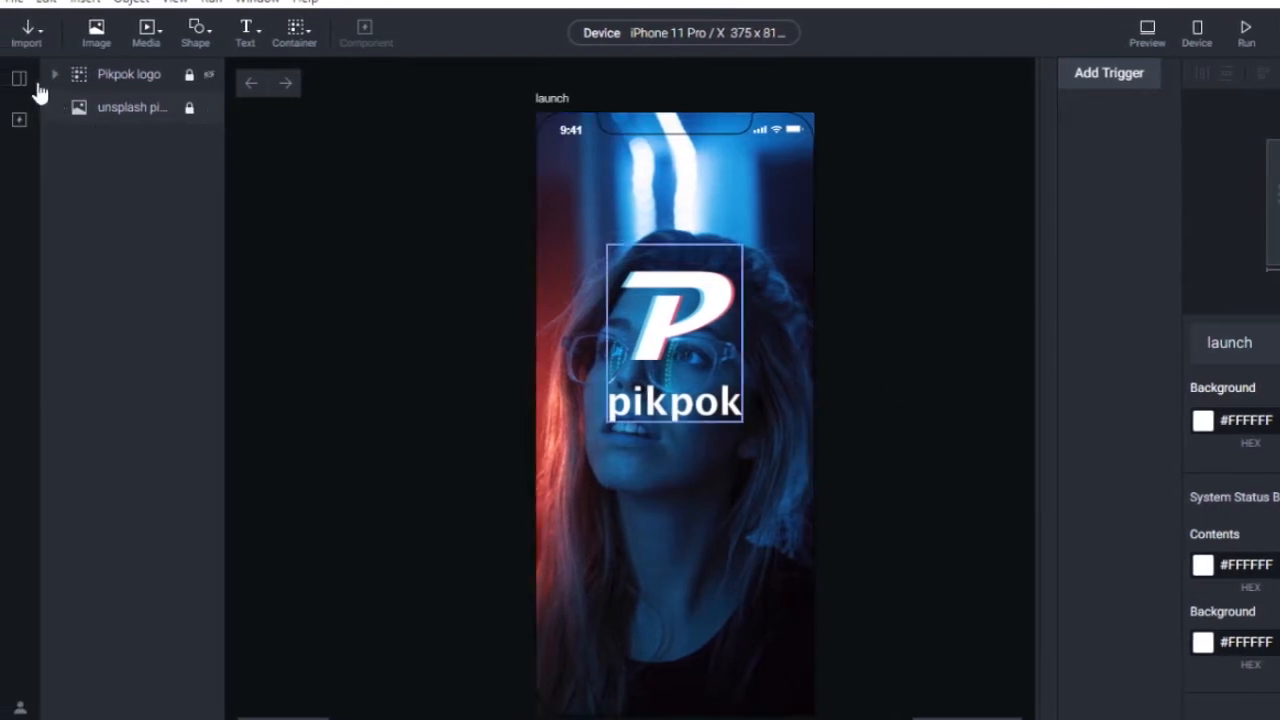
{"action": "left_click", "coordinate": [4, 80]}
{"action": "left_click", "coordinate": [160, 170]}
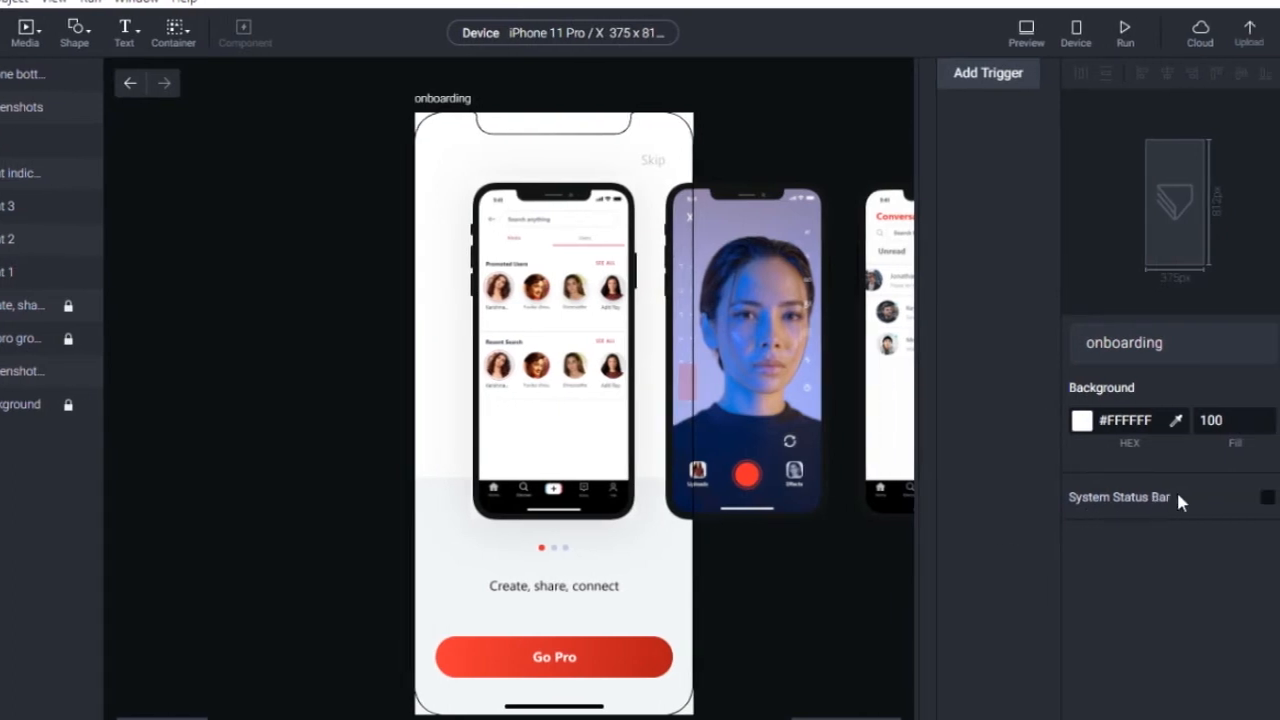
Turn on the system status bar in the onboarding scene's properties.
{"action": "left_click", "coordinate": [1267, 497]}
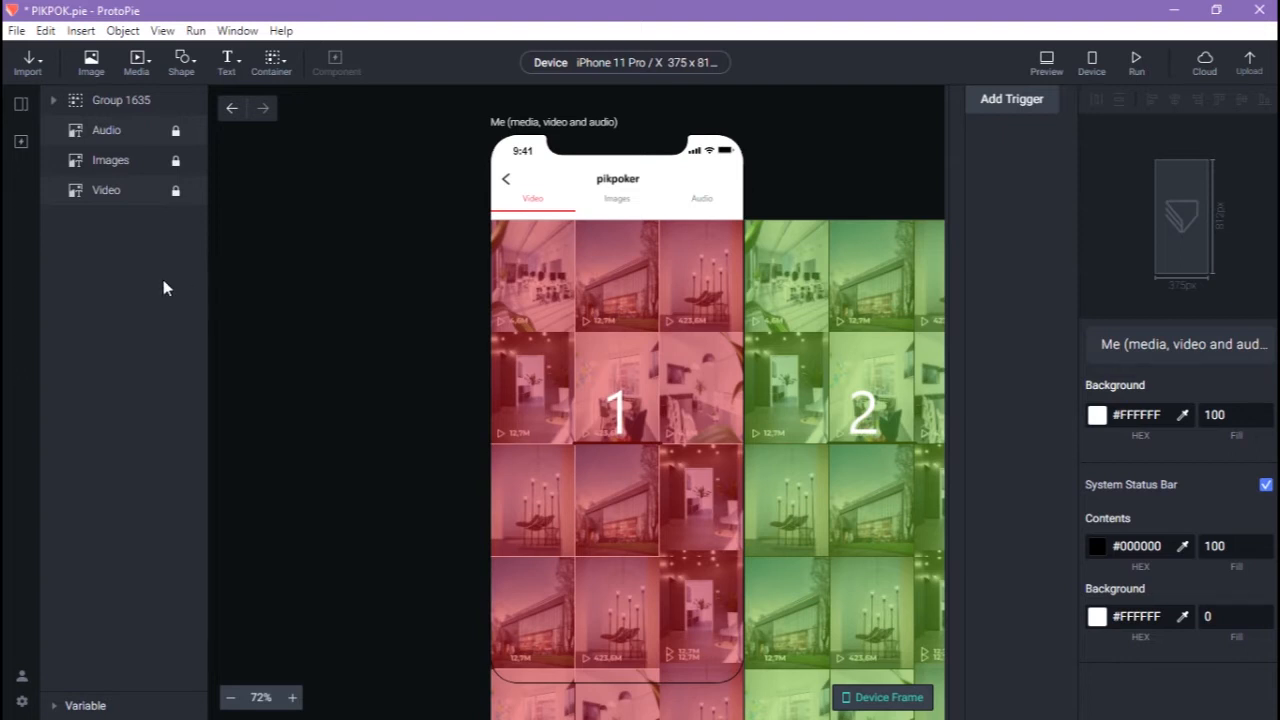
Add a blank scene from the Scenes panel and name it 'explanation scene'.
{"action": "left_click", "coordinate": [21, 103]}
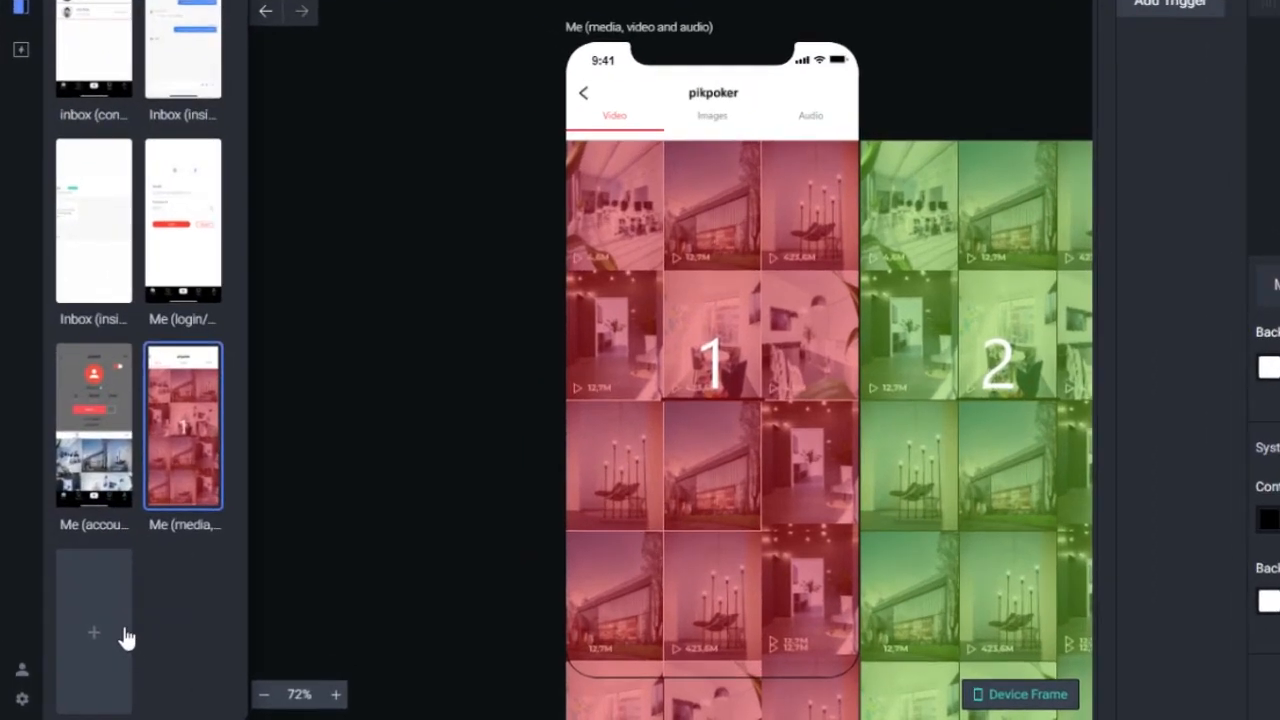
{"action": "left_click", "coordinate": [106, 633]}
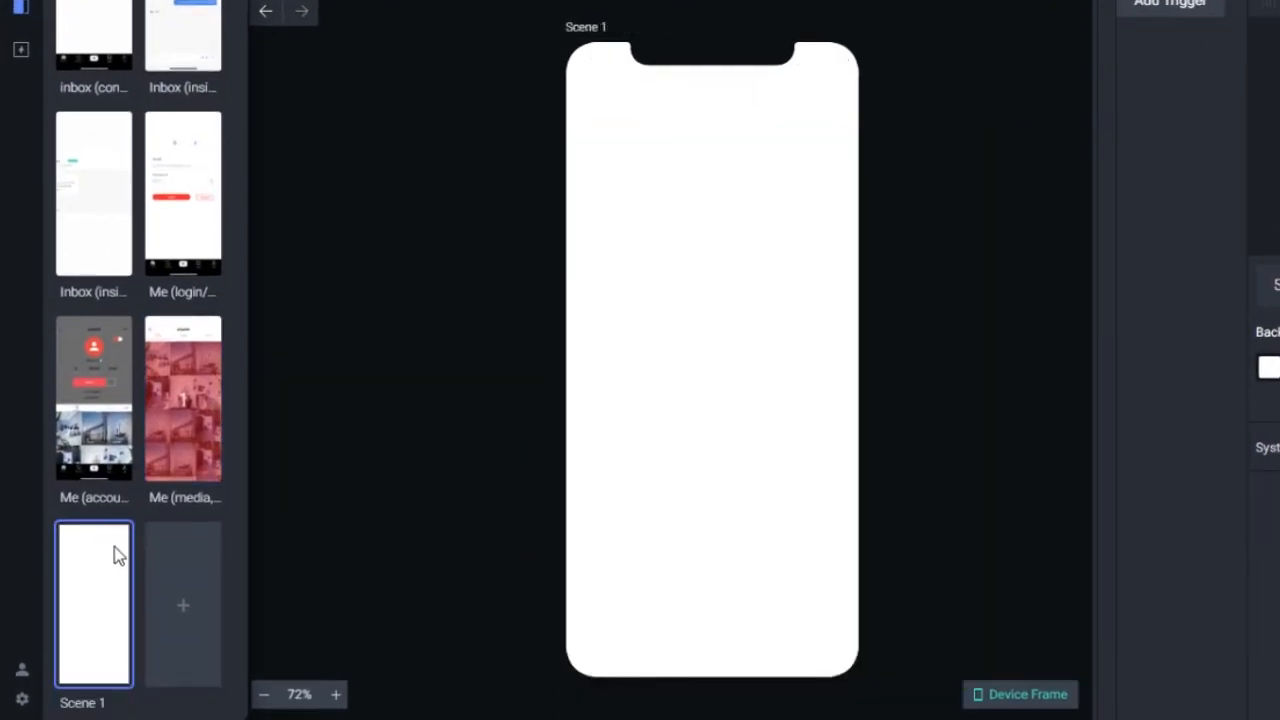
{"action": "double_click", "coordinate": [100, 700]}
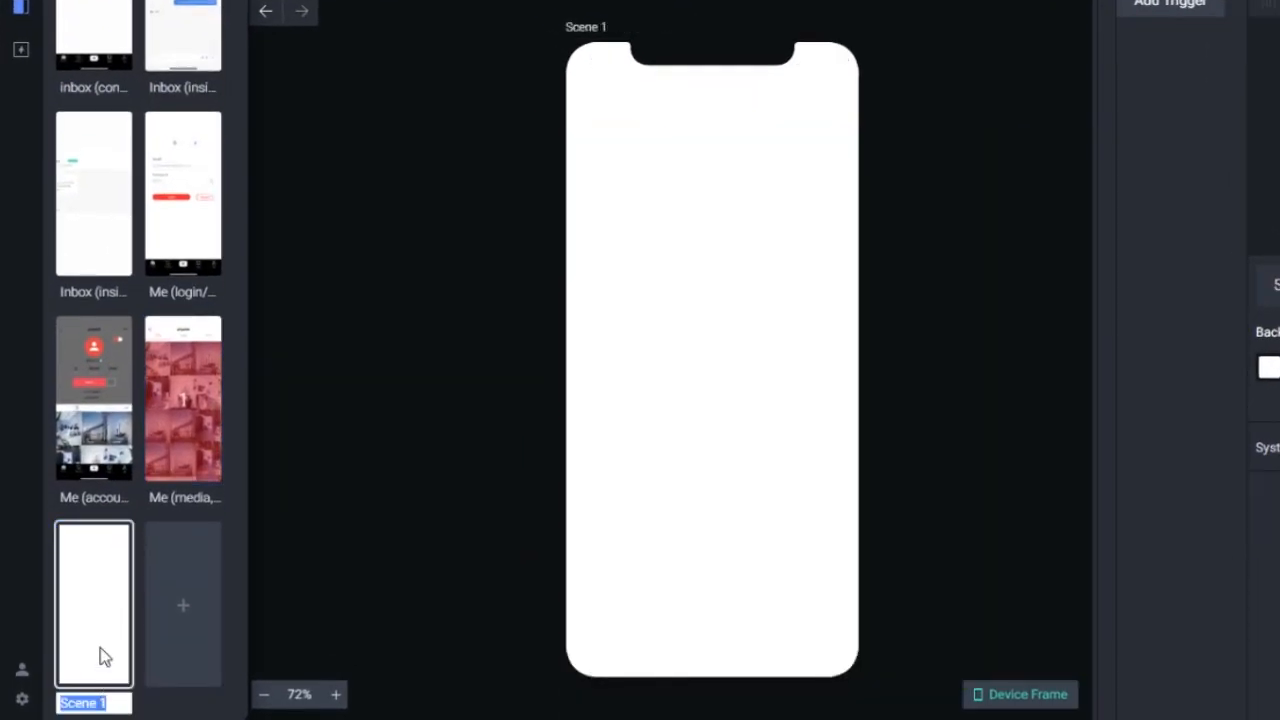
{"action": "type", "text": "explanation scene"}
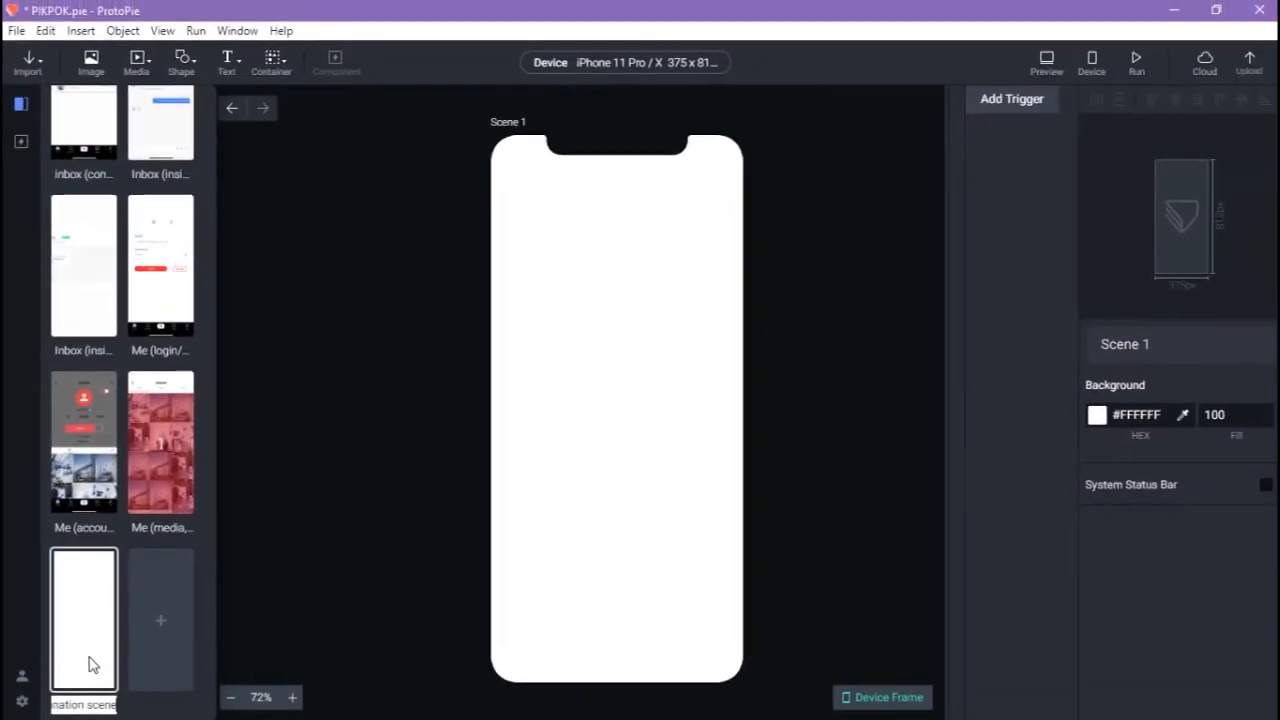
{"action": "key", "text": "Return"}
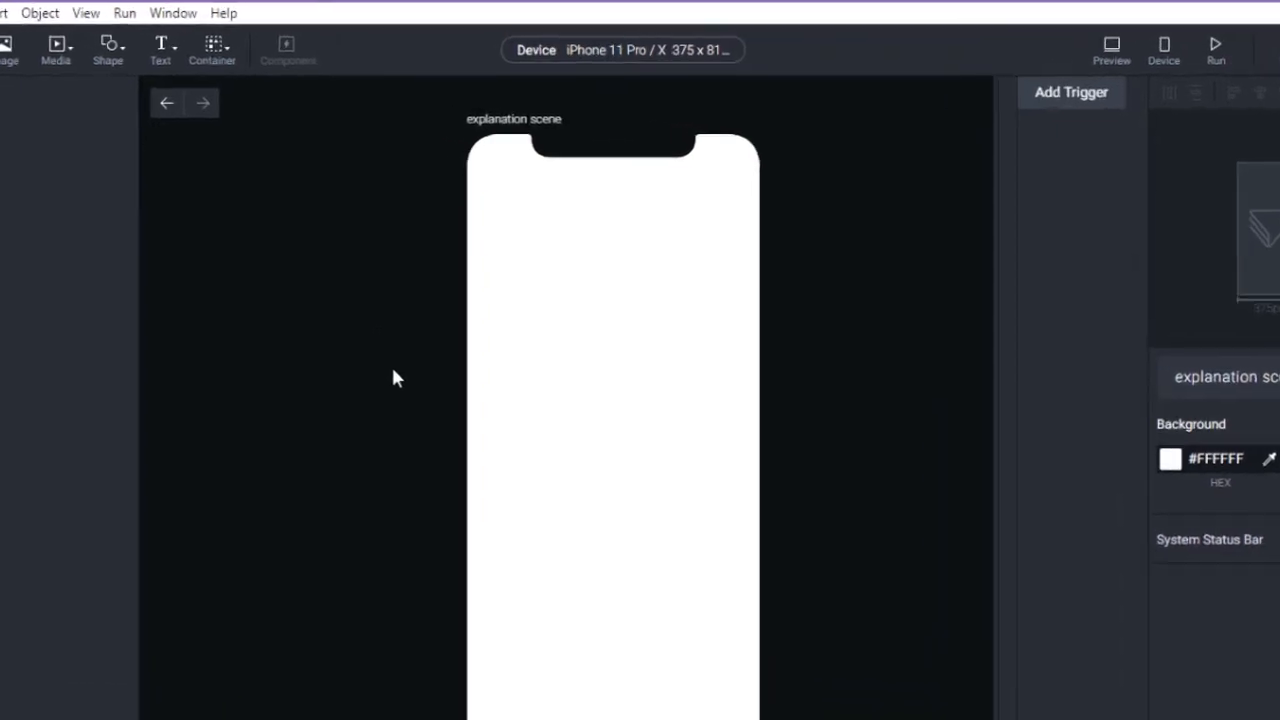
Choose the Android Galaxy S7 (360 x 640) as the prototype device.
{"action": "left_click", "coordinate": [626, 52]}
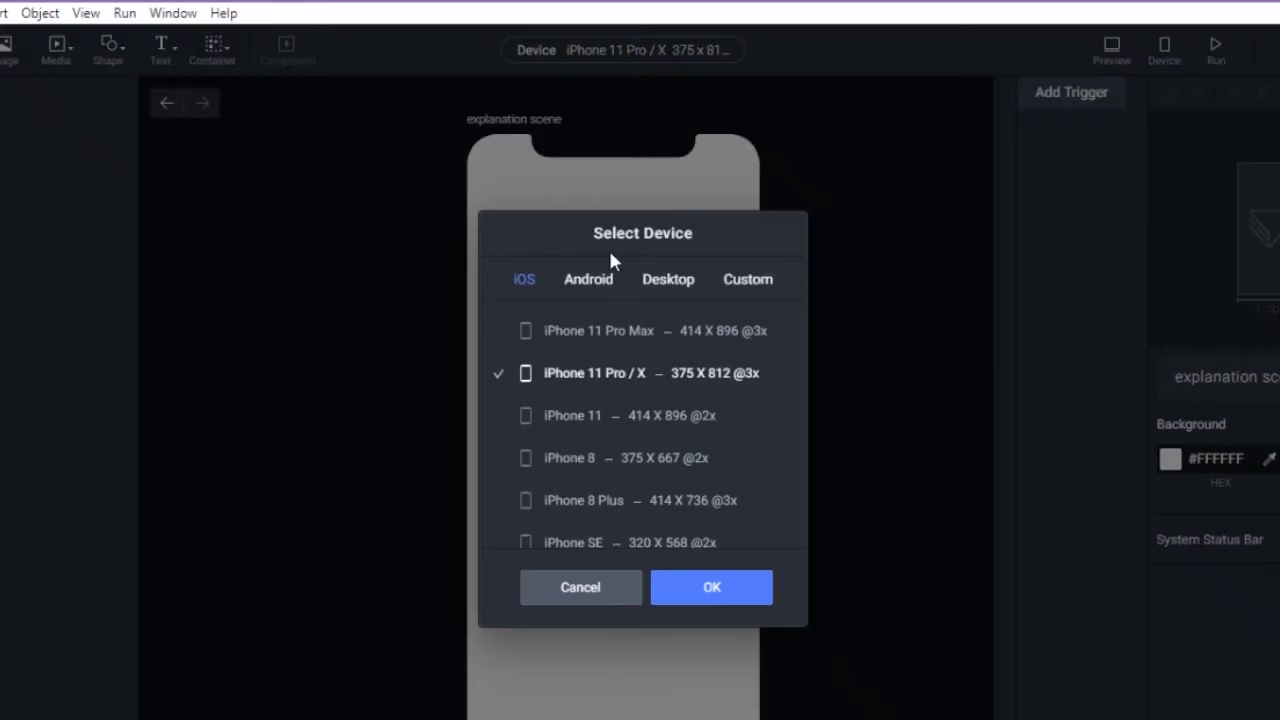
{"action": "left_click", "coordinate": [600, 287]}
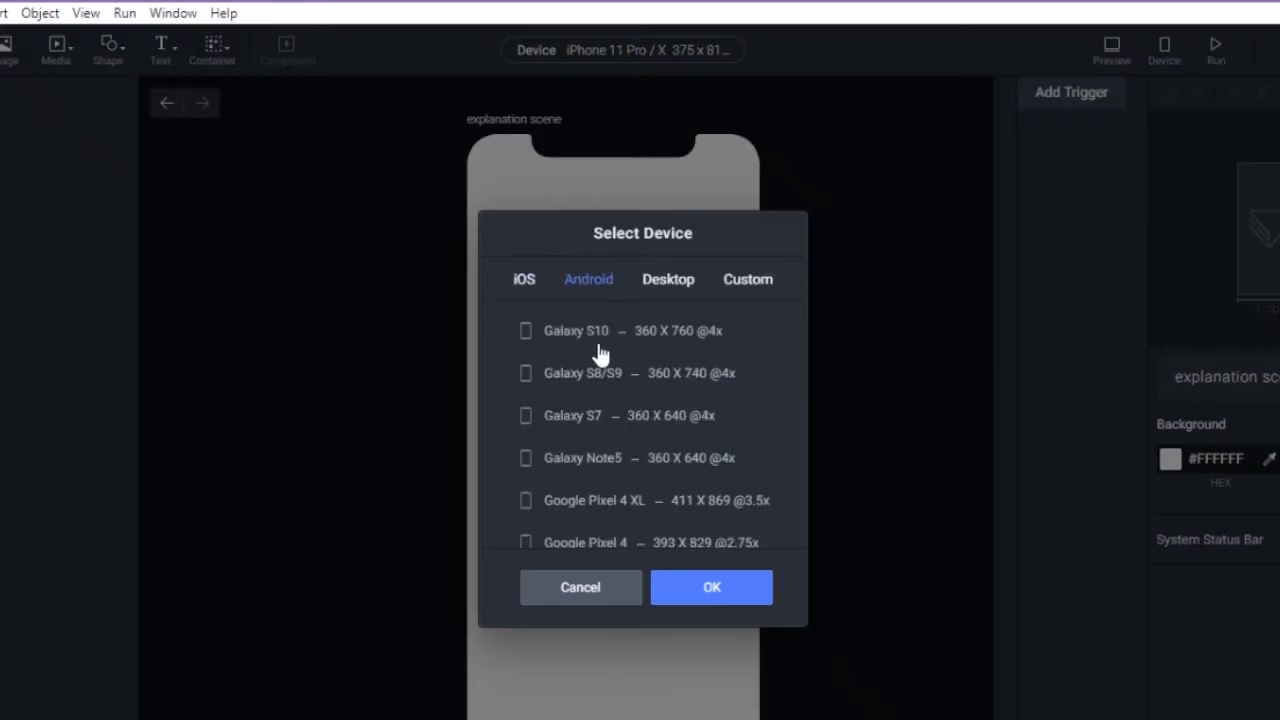
{"action": "left_click", "coordinate": [584, 414]}
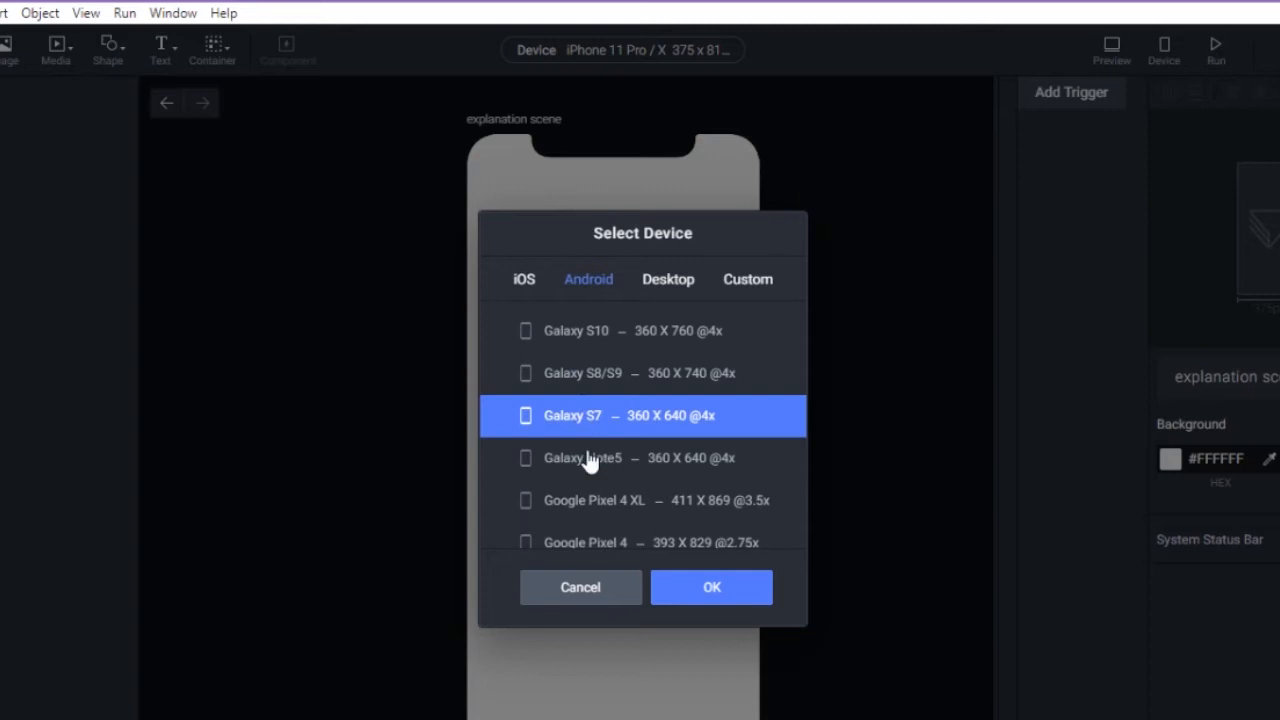
{"action": "left_click", "coordinate": [714, 590]}
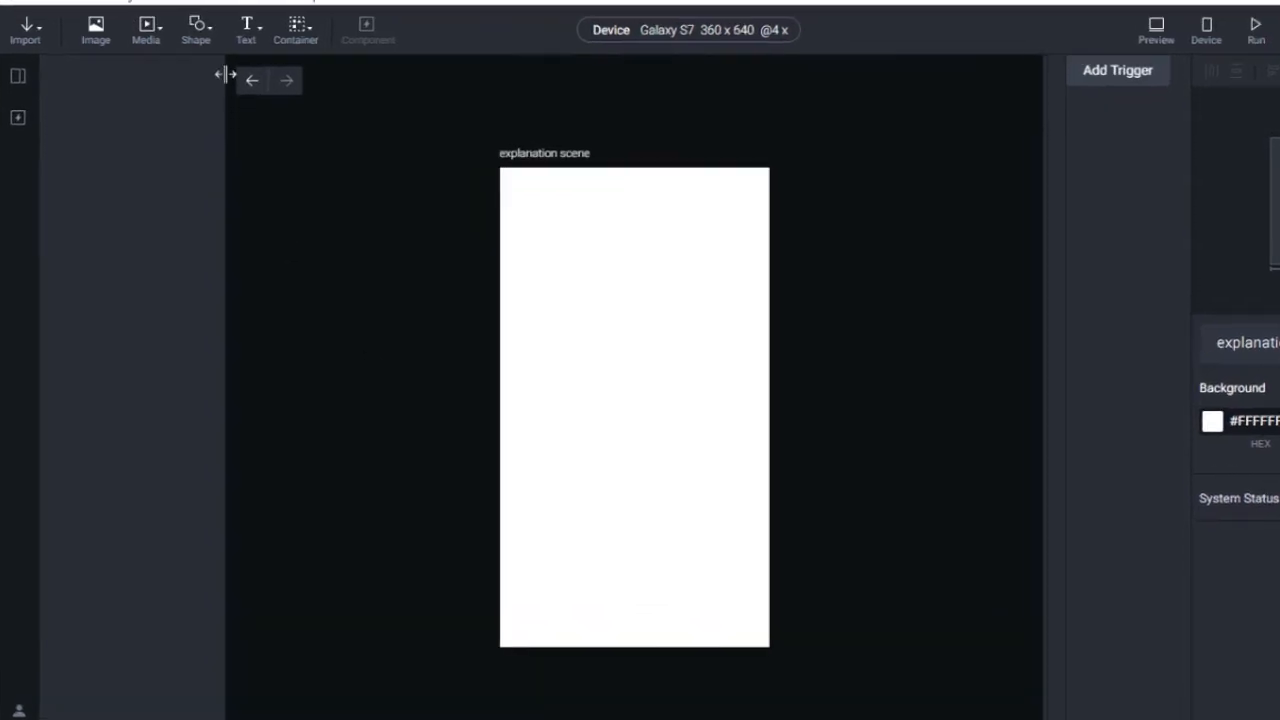
Insert image.jpg from the resource folder into the scene's top-left corner.
{"action": "left_click", "coordinate": [90, 36]}
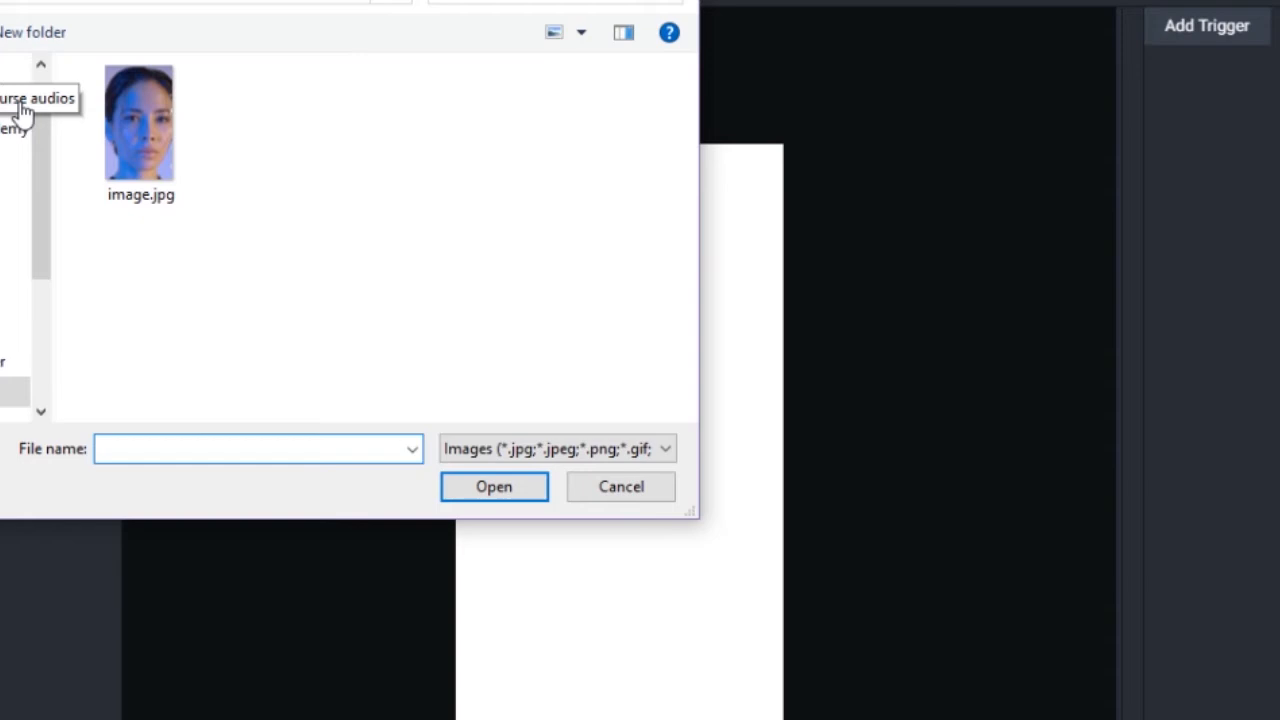
{"action": "left_click", "coordinate": [157, 140]}
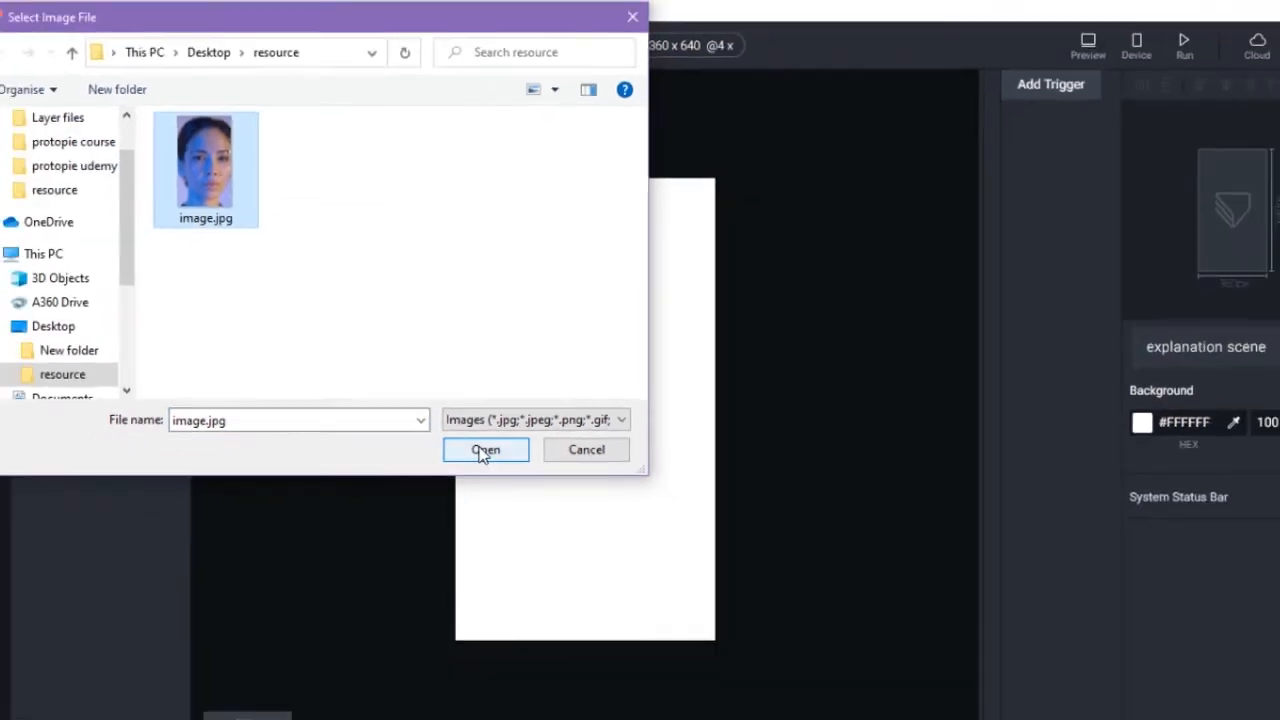
{"action": "left_click", "coordinate": [494, 486]}
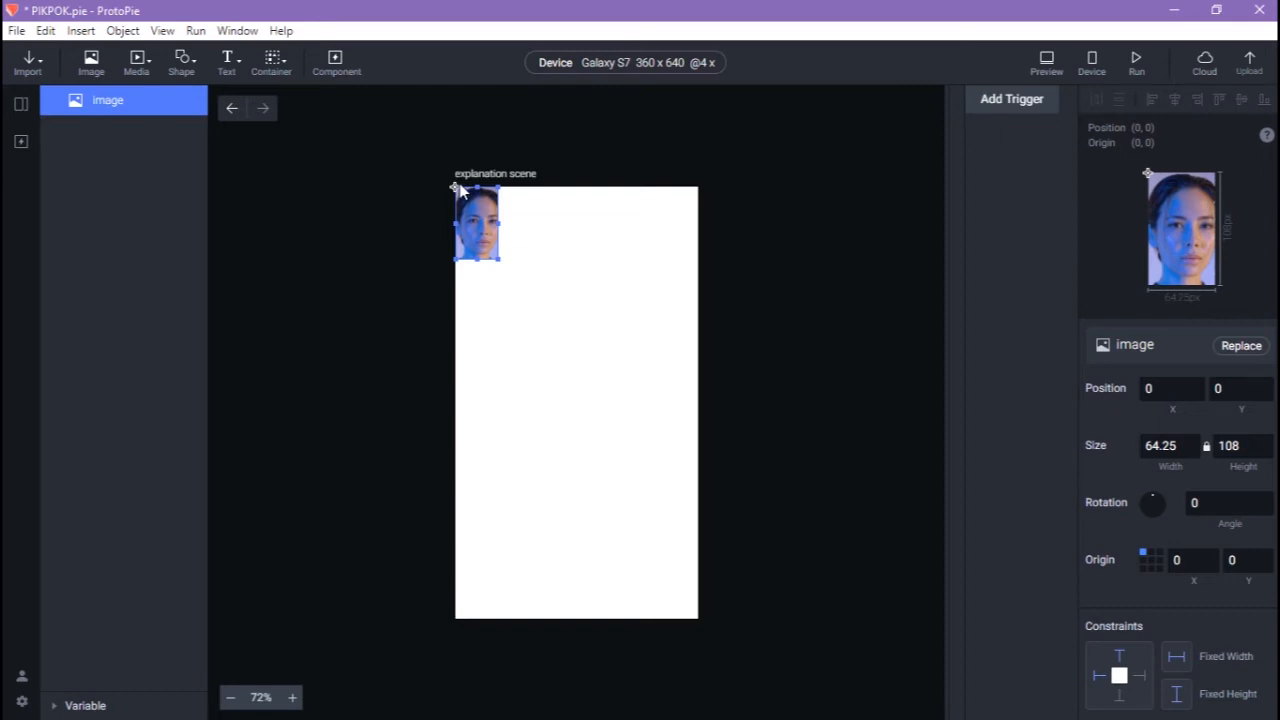
Insert a video and the simple audio clip, moving the audio down the left side.
{"action": "left_click", "coordinate": [138, 64]}
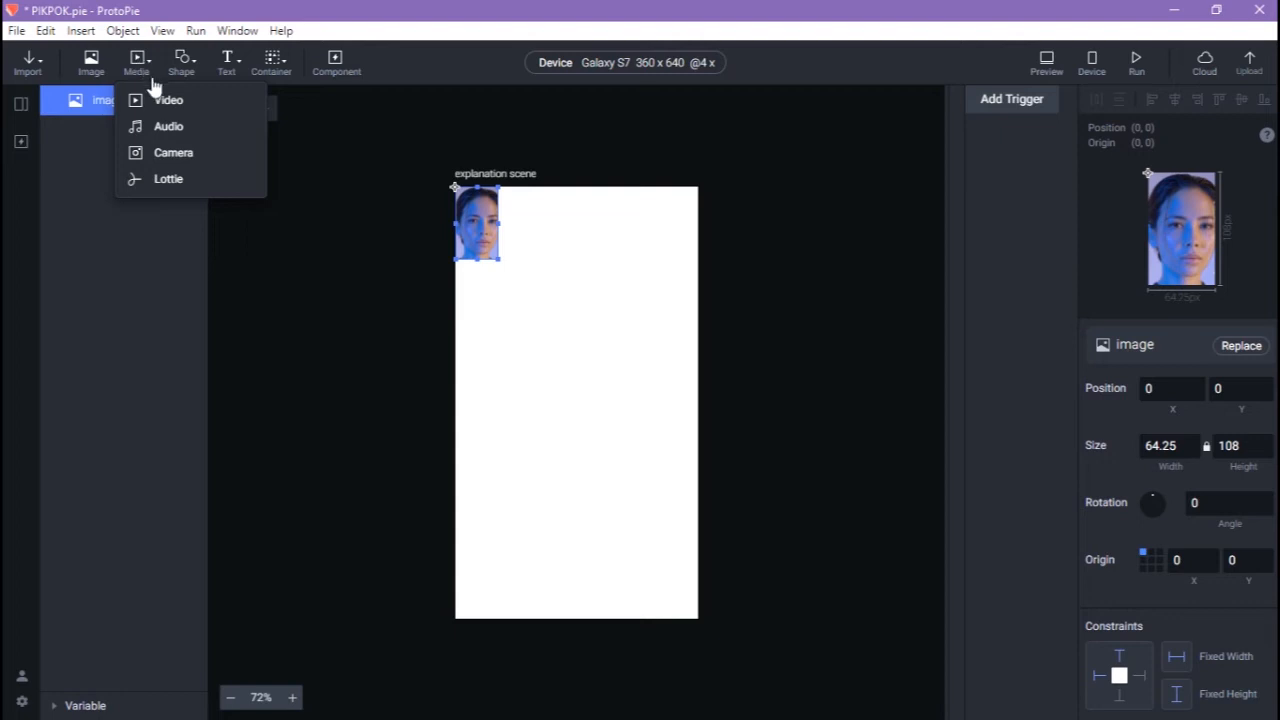
{"action": "left_click", "coordinate": [160, 100]}
{"action": "double_click", "coordinate": [222, 200]}
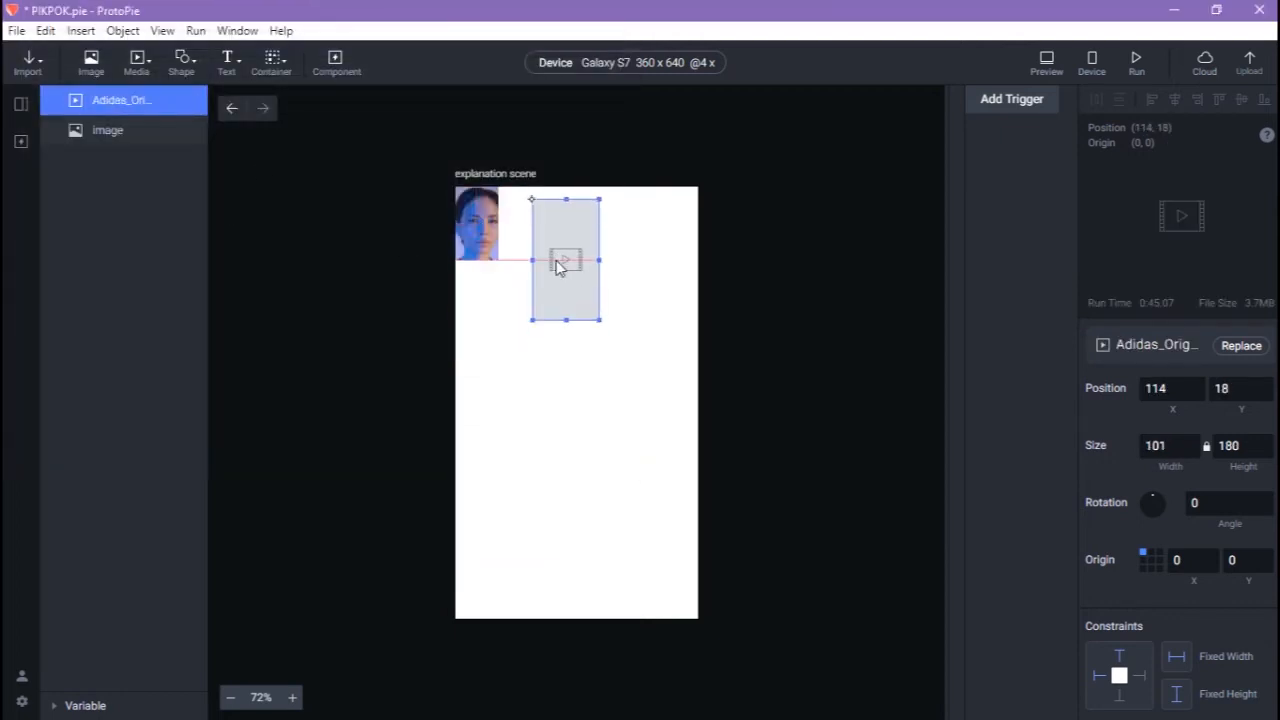
{"action": "left_click", "coordinate": [138, 64]}
{"action": "left_click", "coordinate": [167, 126]}
{"action": "double_click", "coordinate": [239, 160]}
{"action": "left_click_drag", "start_coordinate": [475, 206], "coordinate": [485, 375]}
Add a camera feed sized about 220 x 313, placed lower, with the video shrunk to the top.
{"action": "left_click", "coordinate": [138, 64]}
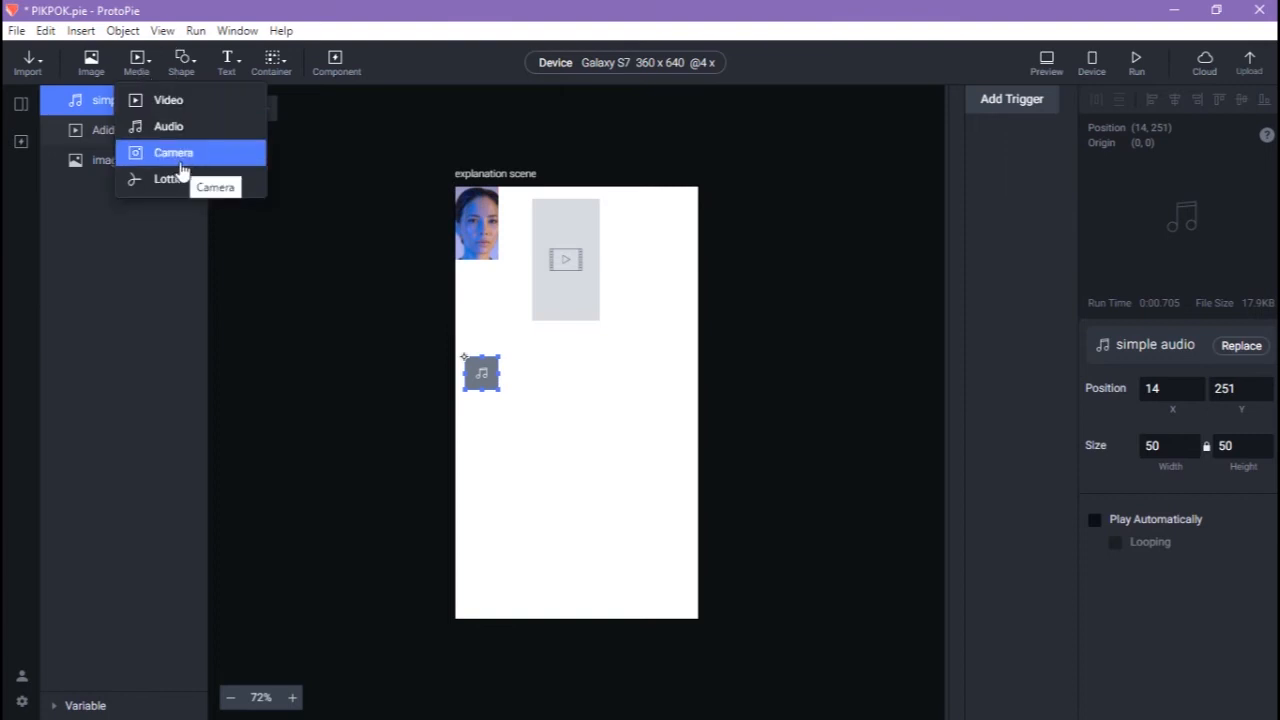
{"action": "left_click", "coordinate": [175, 155]}
{"action": "left_click_drag", "start_coordinate": [456, 188], "coordinate": [548, 301]}
{"action": "left_click_drag", "start_coordinate": [561, 238], "coordinate": [563, 224]}
{"action": "left_click_drag", "start_coordinate": [568, 308], "coordinate": [589, 398]}
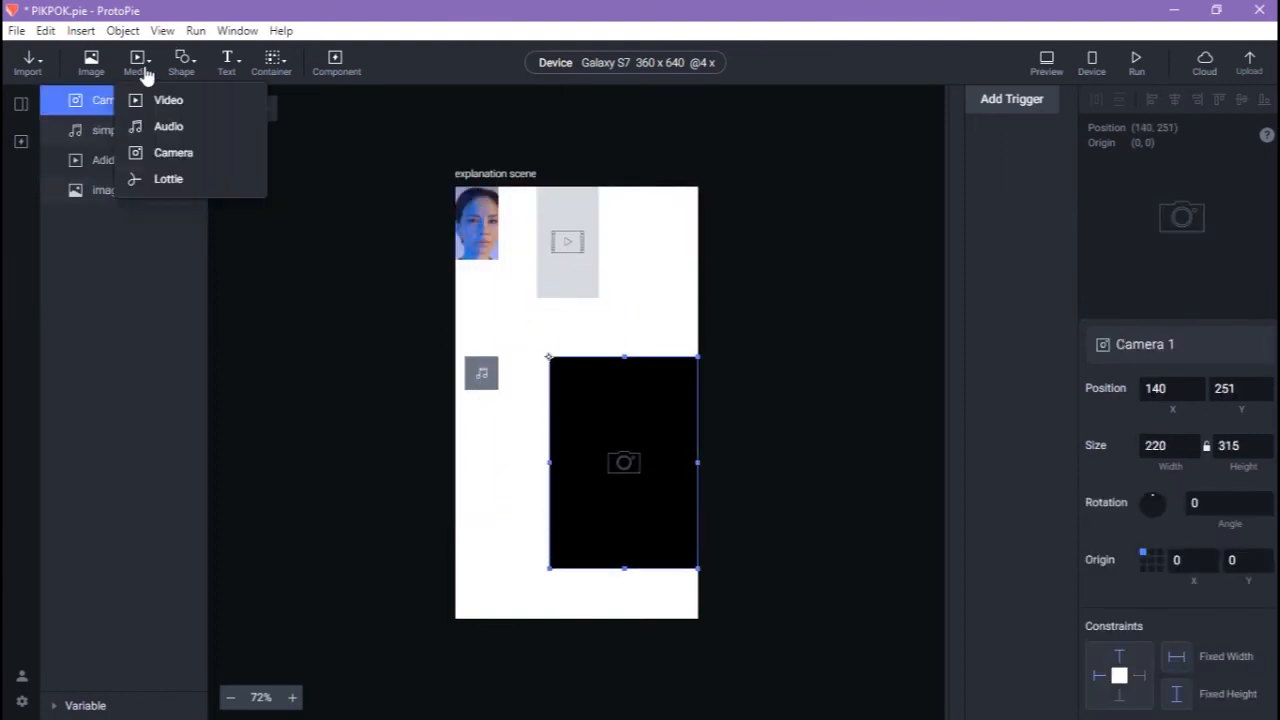
Add the splash-foam Lottie animation, shrink it and move it to the left side.
{"action": "left_click", "coordinate": [138, 64]}
{"action": "left_click", "coordinate": [170, 185]}
{"action": "double_click", "coordinate": [236, 159]}
{"action": "left_click_drag", "start_coordinate": [456, 188], "coordinate": [604, 455]}
{"action": "left_click_drag", "start_coordinate": [636, 523], "coordinate": [493, 506]}
{"action": "left_click_drag", "start_coordinate": [551, 434], "coordinate": [519, 497]}
{"action": "left_click", "coordinate": [396, 273]}
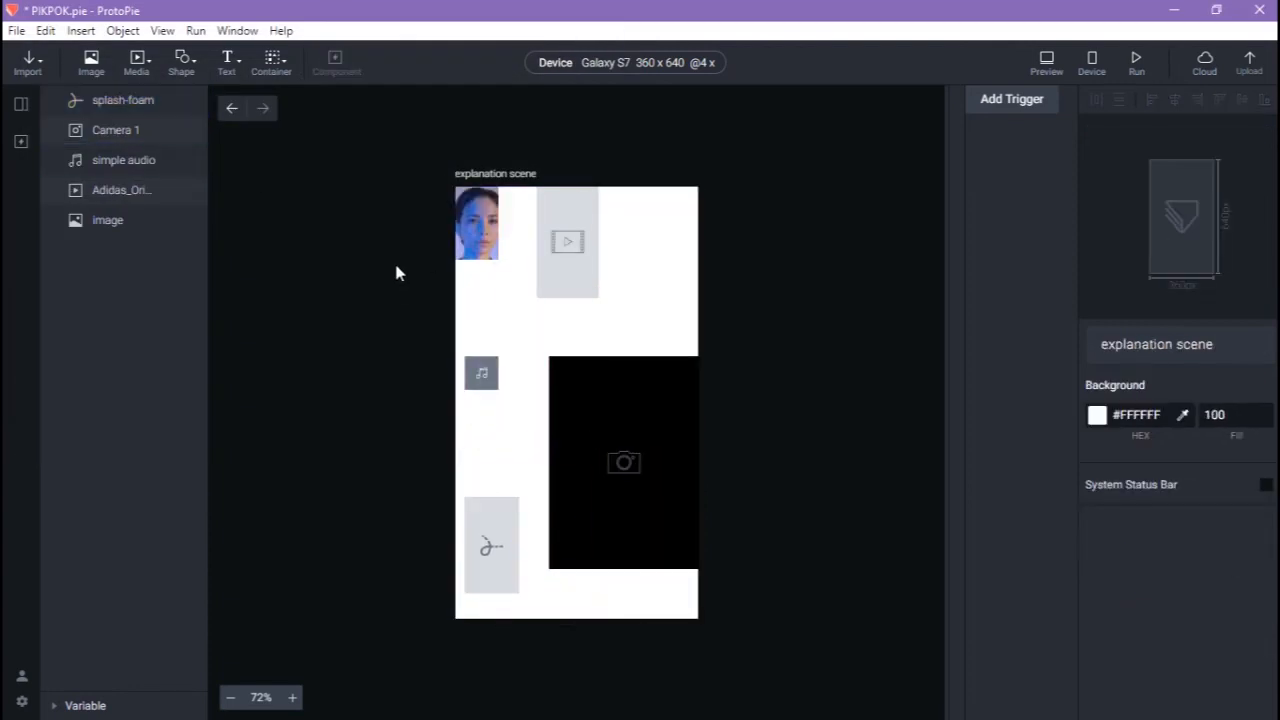
{"action": "left_click", "coordinate": [480, 245]}
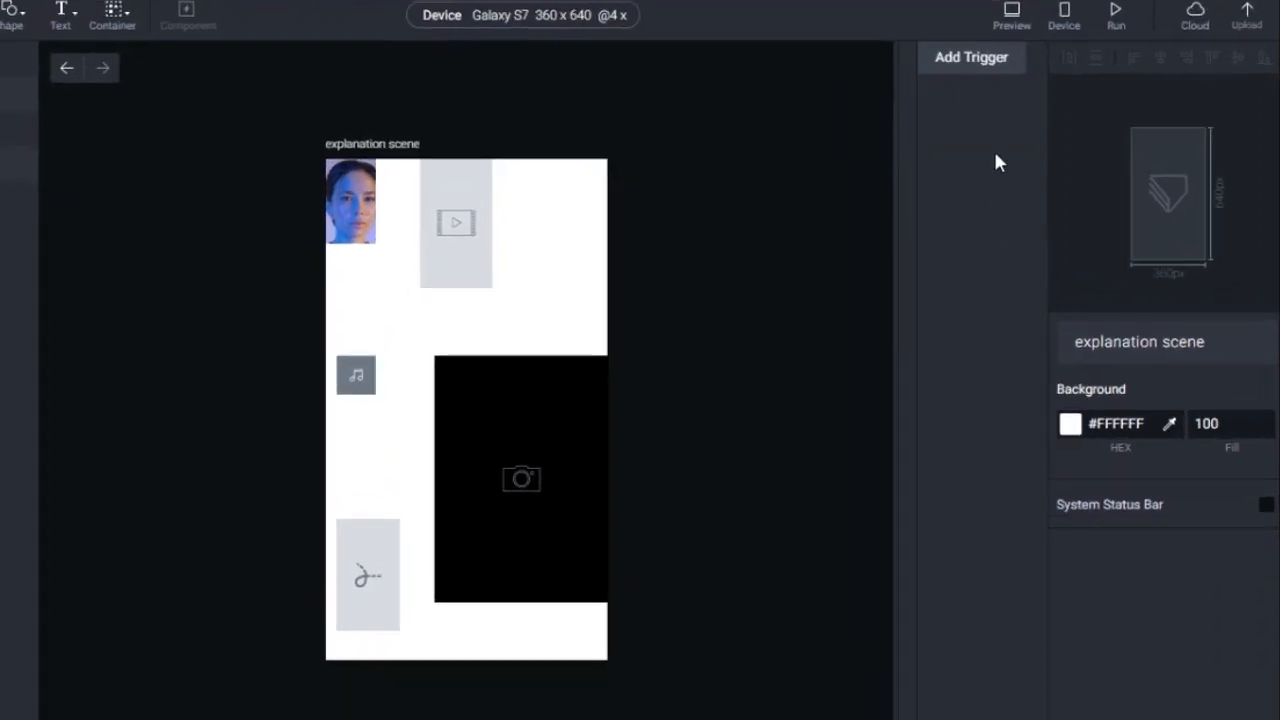
Add a Start trigger with a Playback response that plays the video on loop.
{"action": "left_click", "coordinate": [961, 70]}
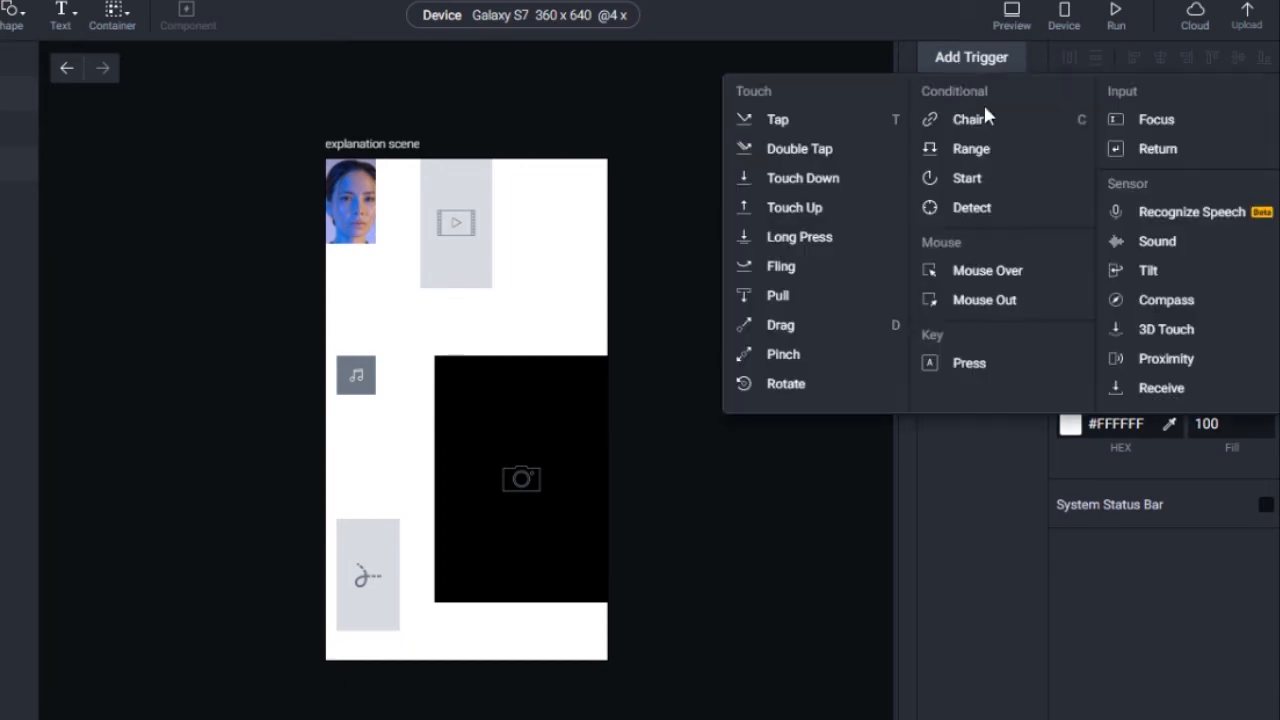
{"action": "left_click", "coordinate": [997, 180]}
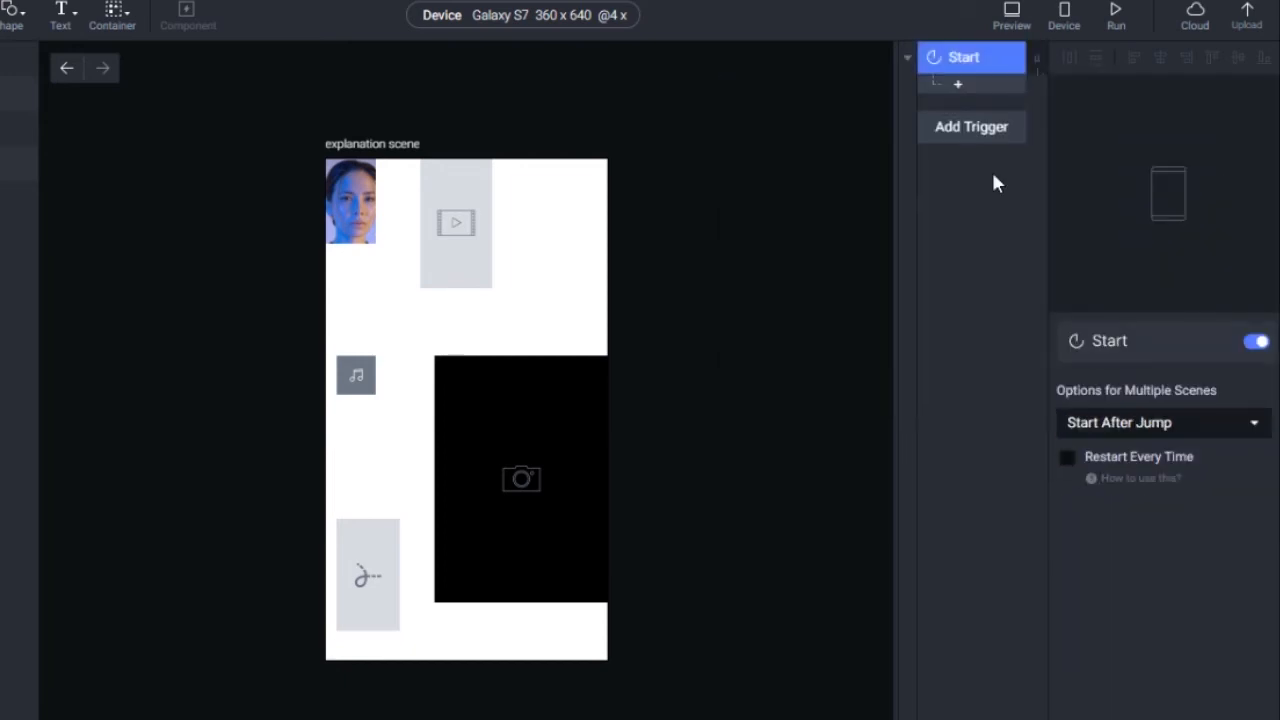
{"action": "left_click", "coordinate": [1113, 425]}
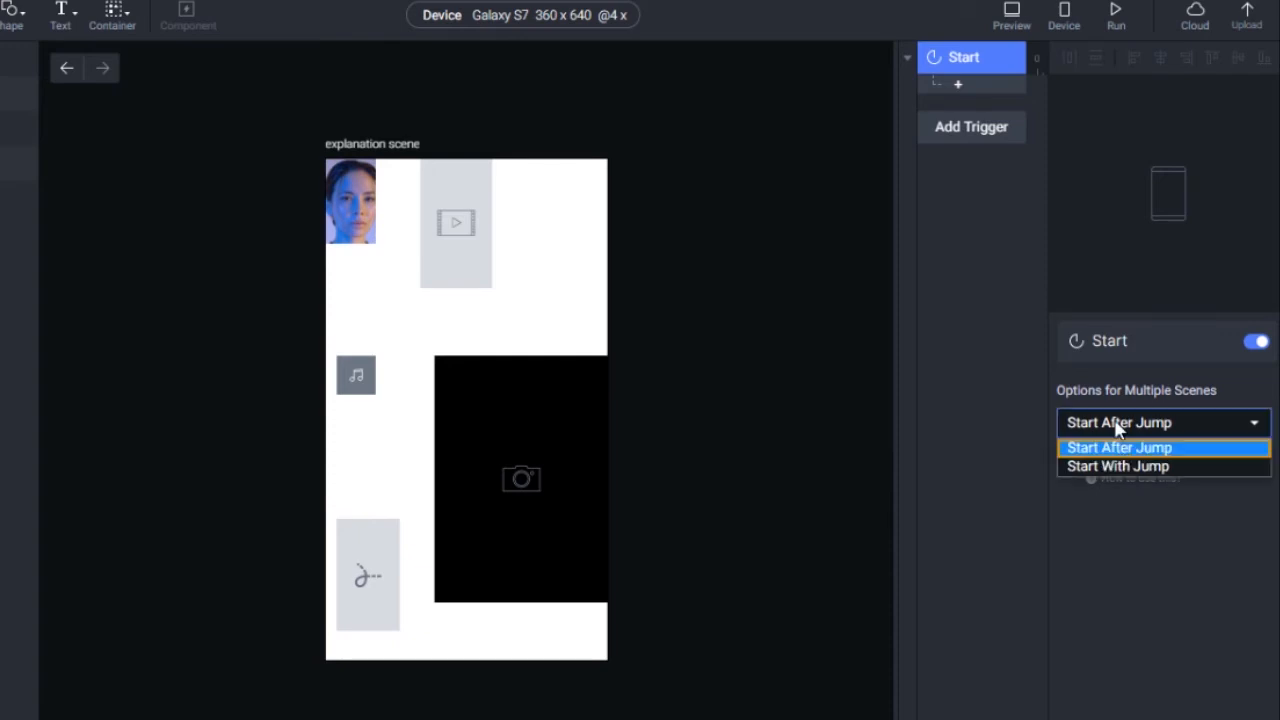
{"action": "left_click", "coordinate": [717, 331]}
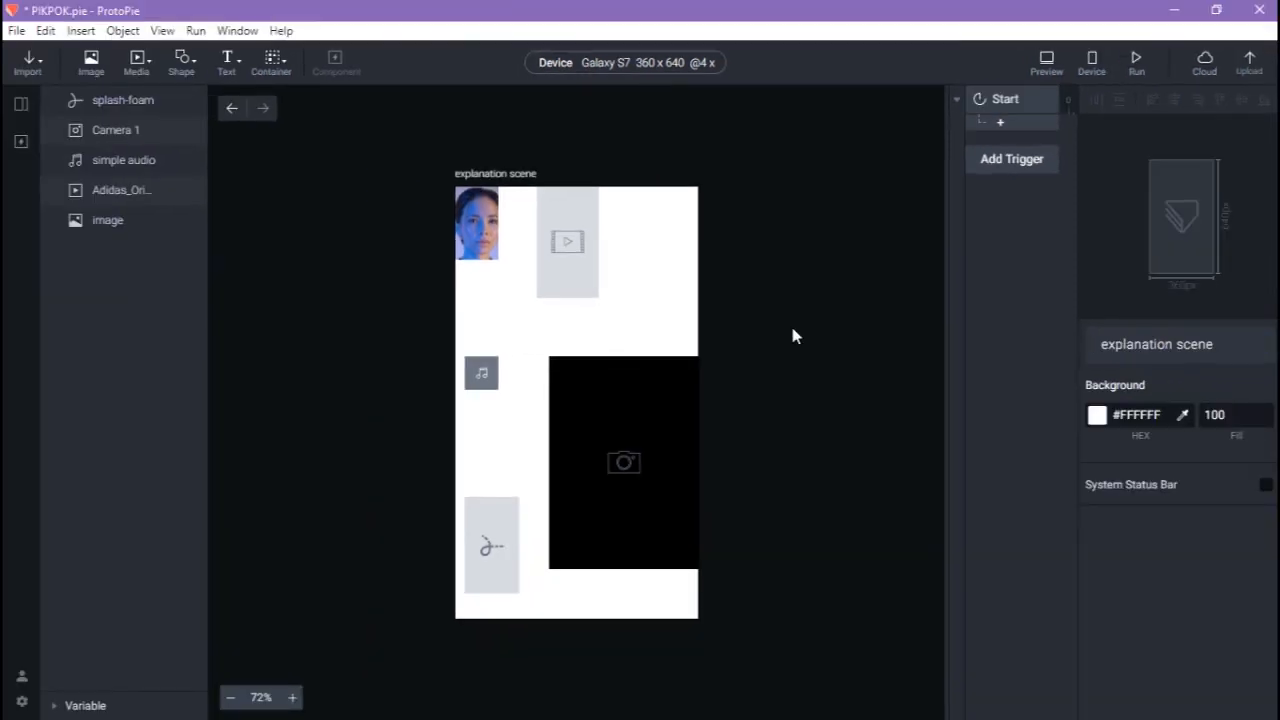
{"action": "left_click", "coordinate": [572, 276]}
{"action": "left_click", "coordinate": [570, 268]}
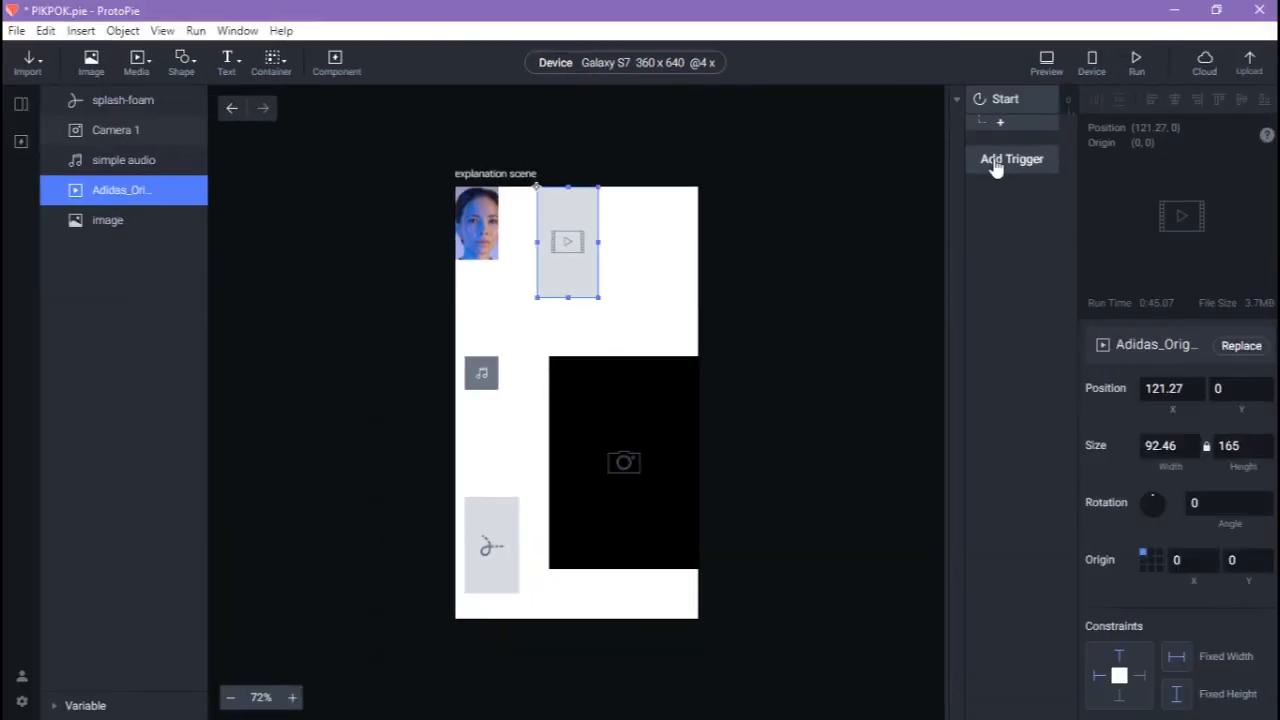
{"action": "left_click", "coordinate": [1002, 122]}
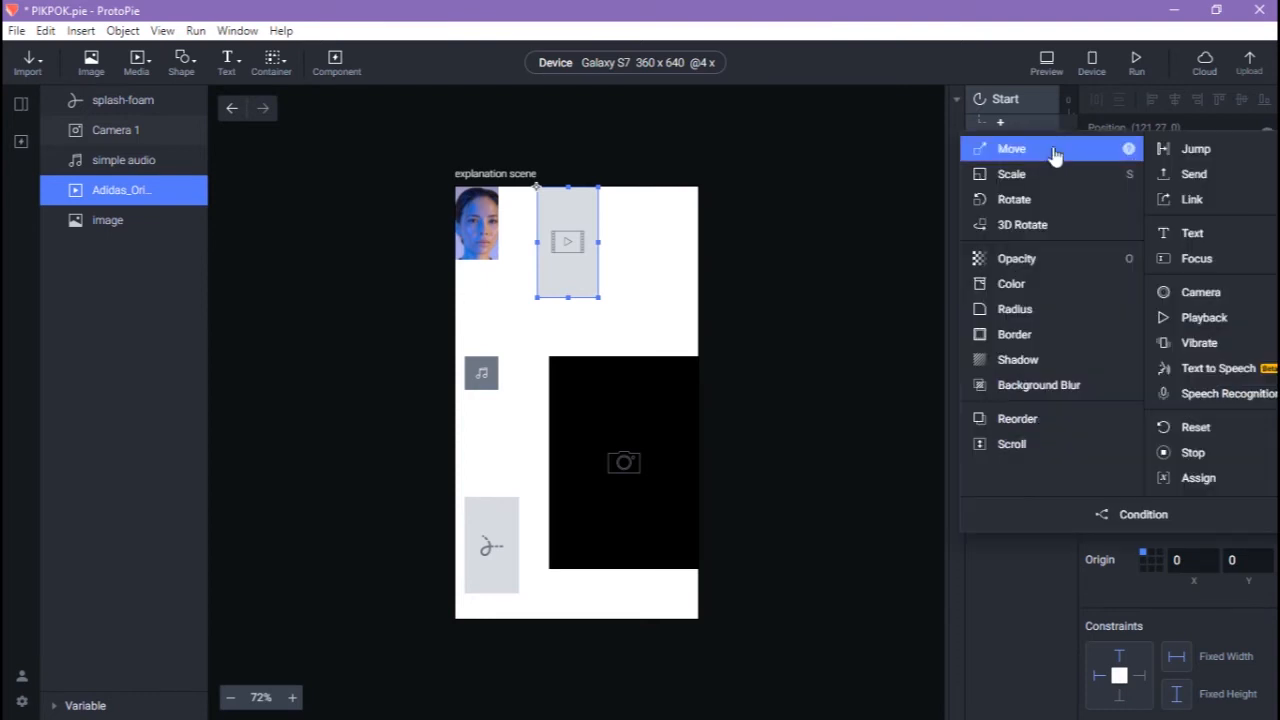
{"action": "left_click", "coordinate": [1172, 318]}
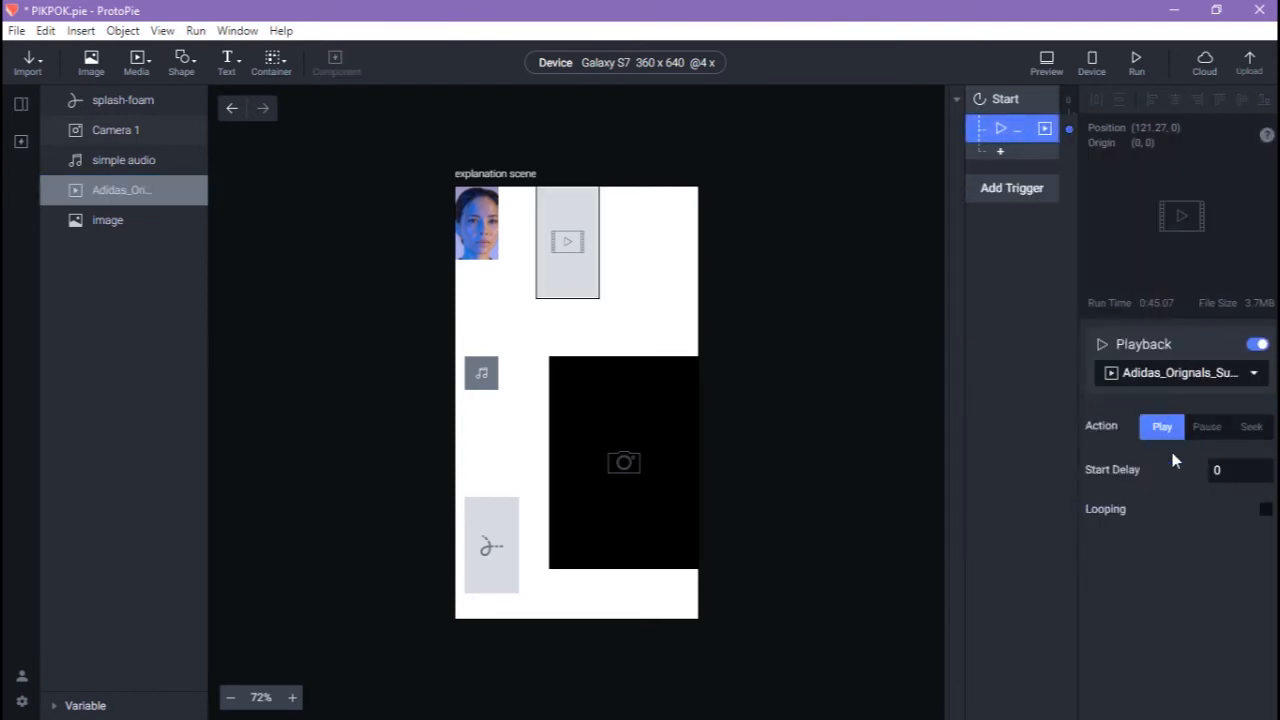
{"action": "left_click", "coordinate": [1265, 510]}
Add a looping Playback response for the simple audio clip.
{"action": "left_click", "coordinate": [482, 375]}
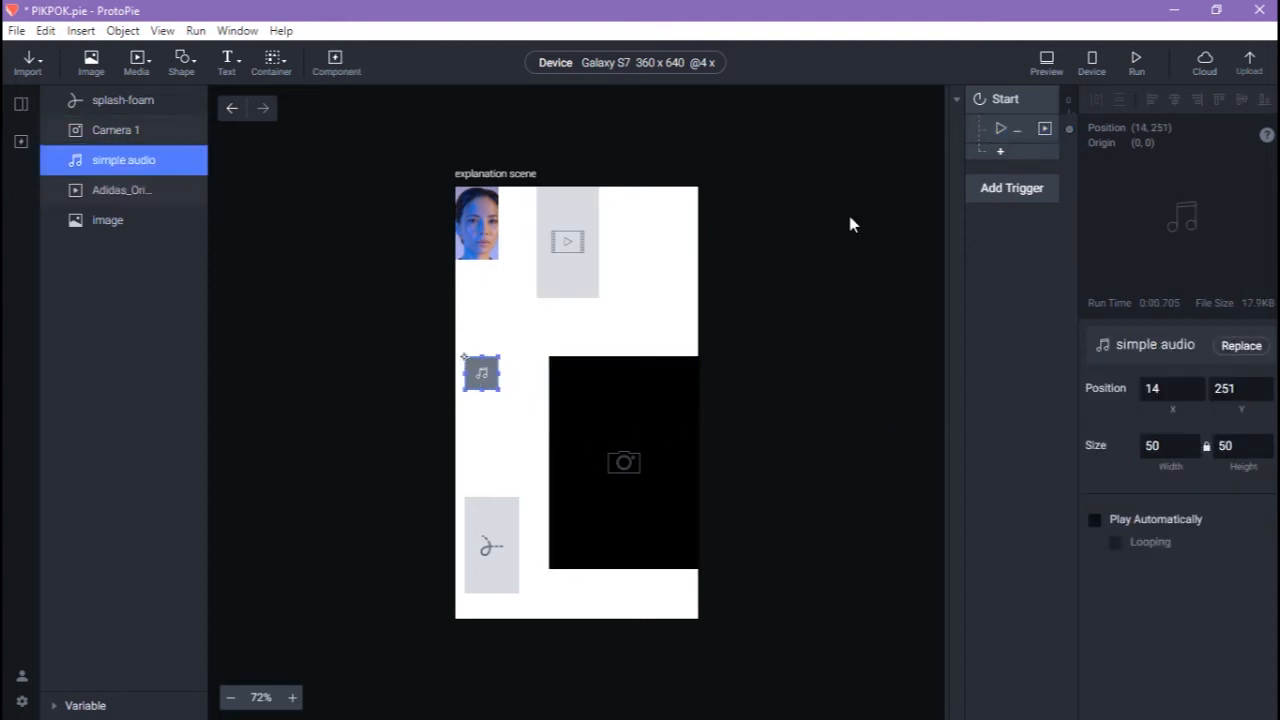
{"action": "left_click", "coordinate": [1020, 151]}
{"action": "left_click", "coordinate": [1203, 348]}
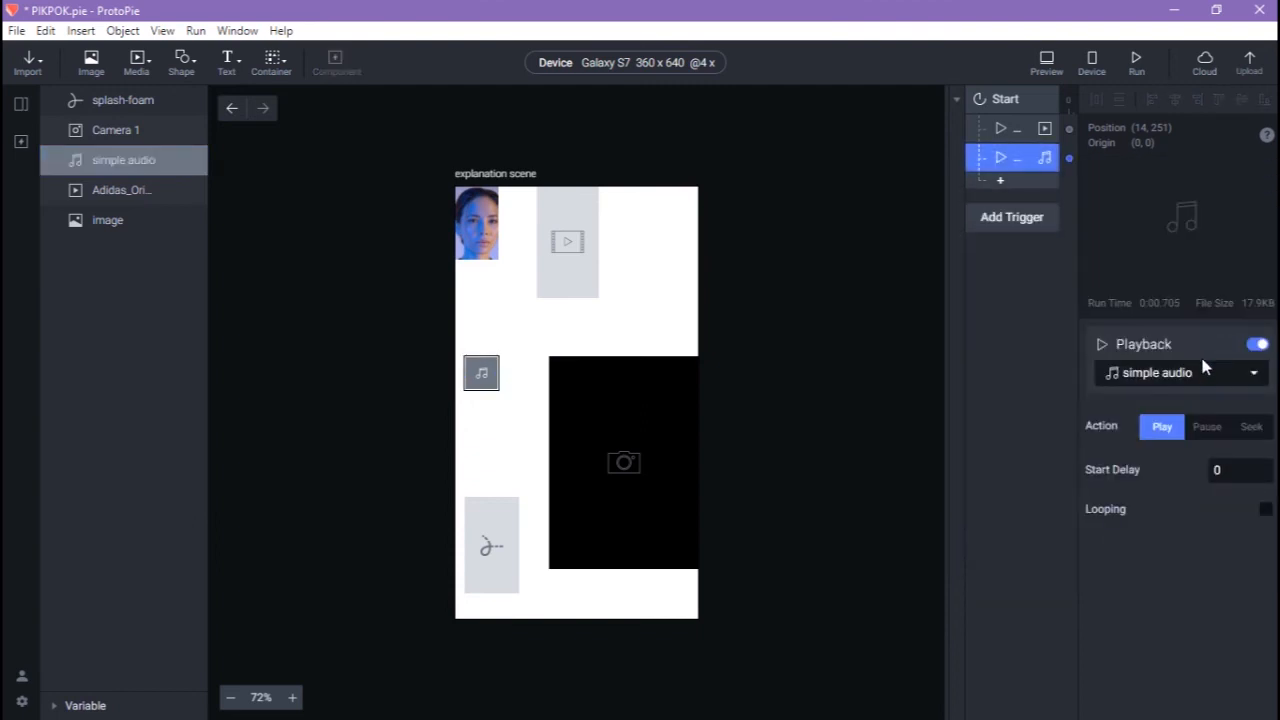
{"action": "left_click", "coordinate": [1266, 510]}
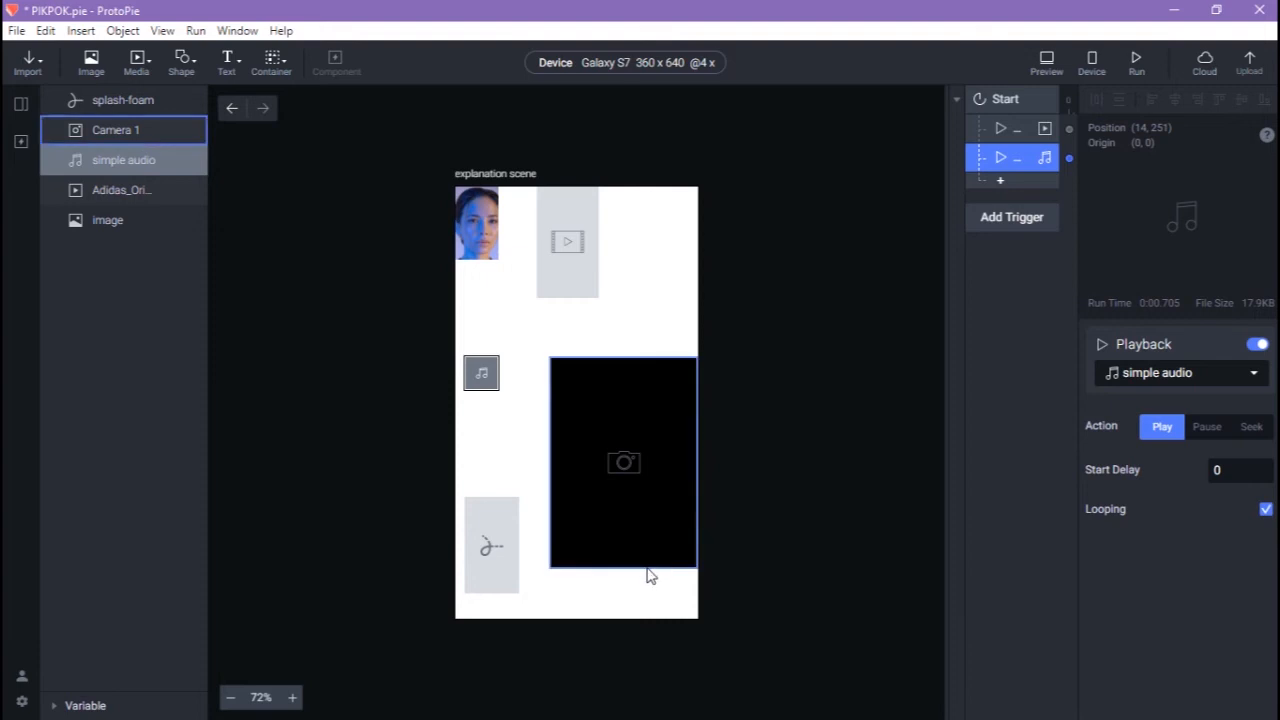
Add a looping Playback response for the splash-foam animation, then preview the prototype.
{"action": "left_click", "coordinate": [500, 560]}
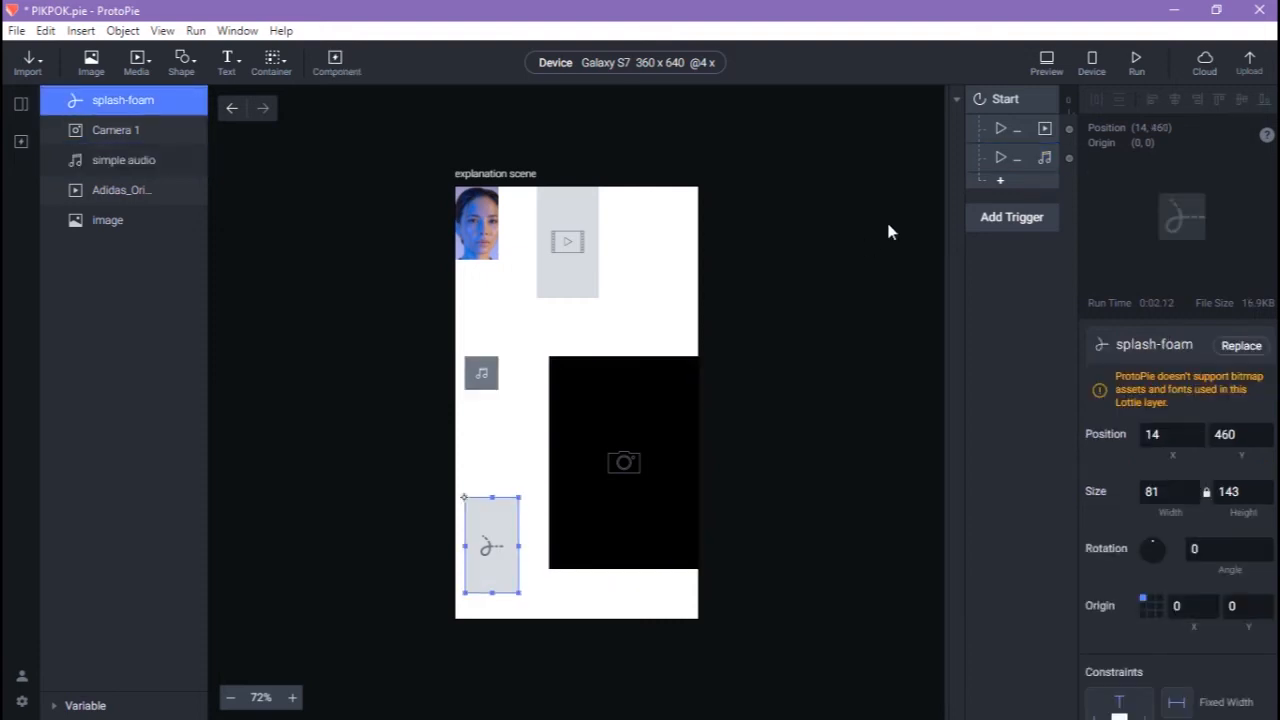
{"action": "left_click", "coordinate": [1001, 183]}
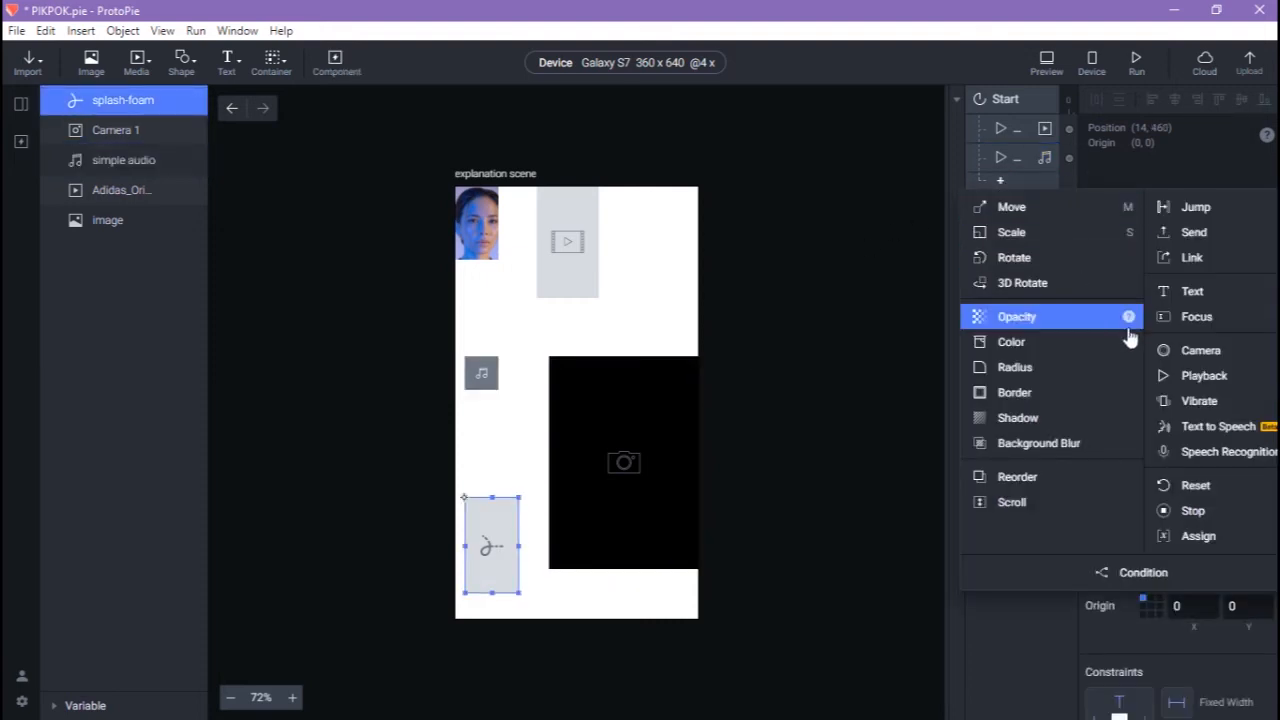
{"action": "left_click", "coordinate": [1174, 384]}
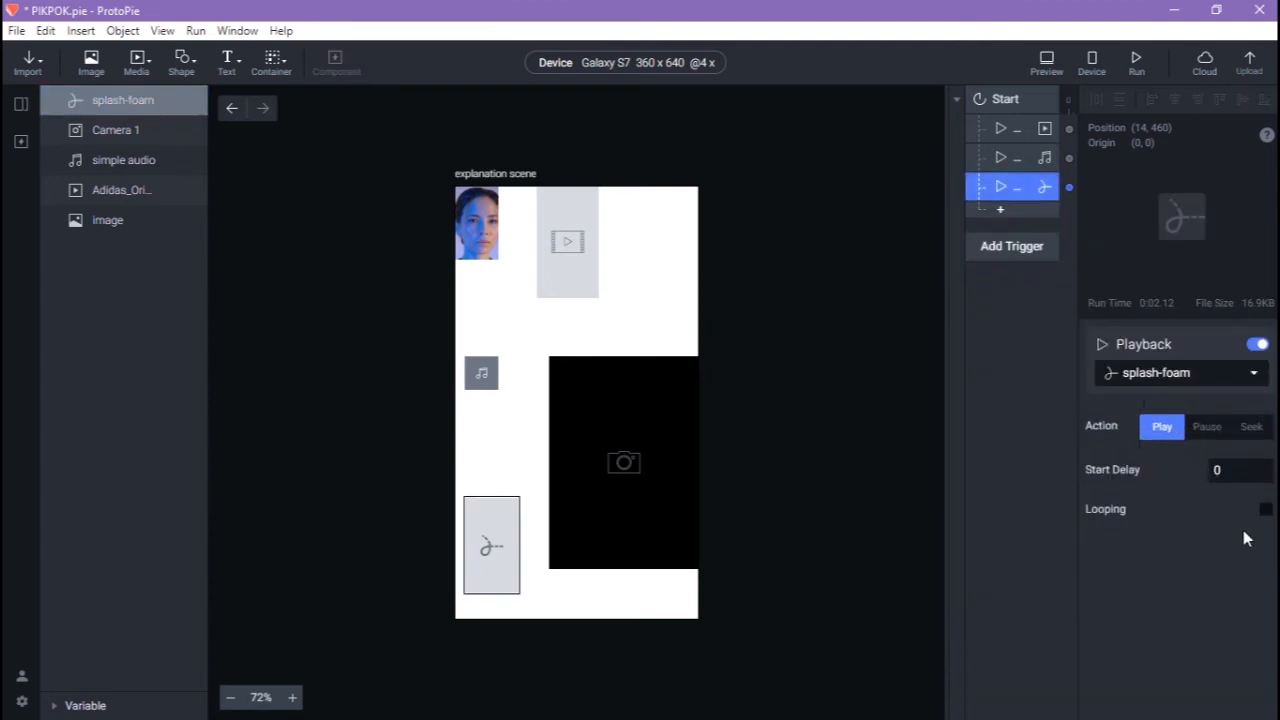
{"action": "left_click", "coordinate": [1265, 509]}
{"action": "left_click", "coordinate": [740, 366]}
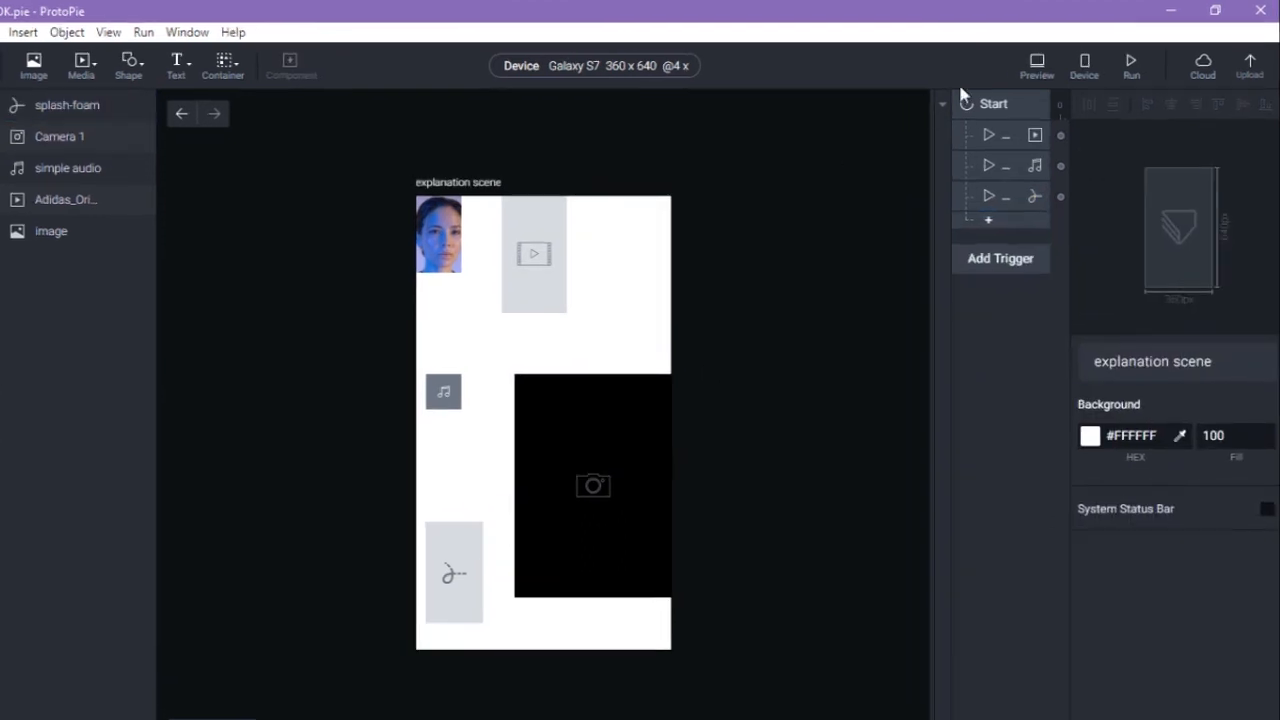
{"action": "left_click", "coordinate": [1037, 66]}
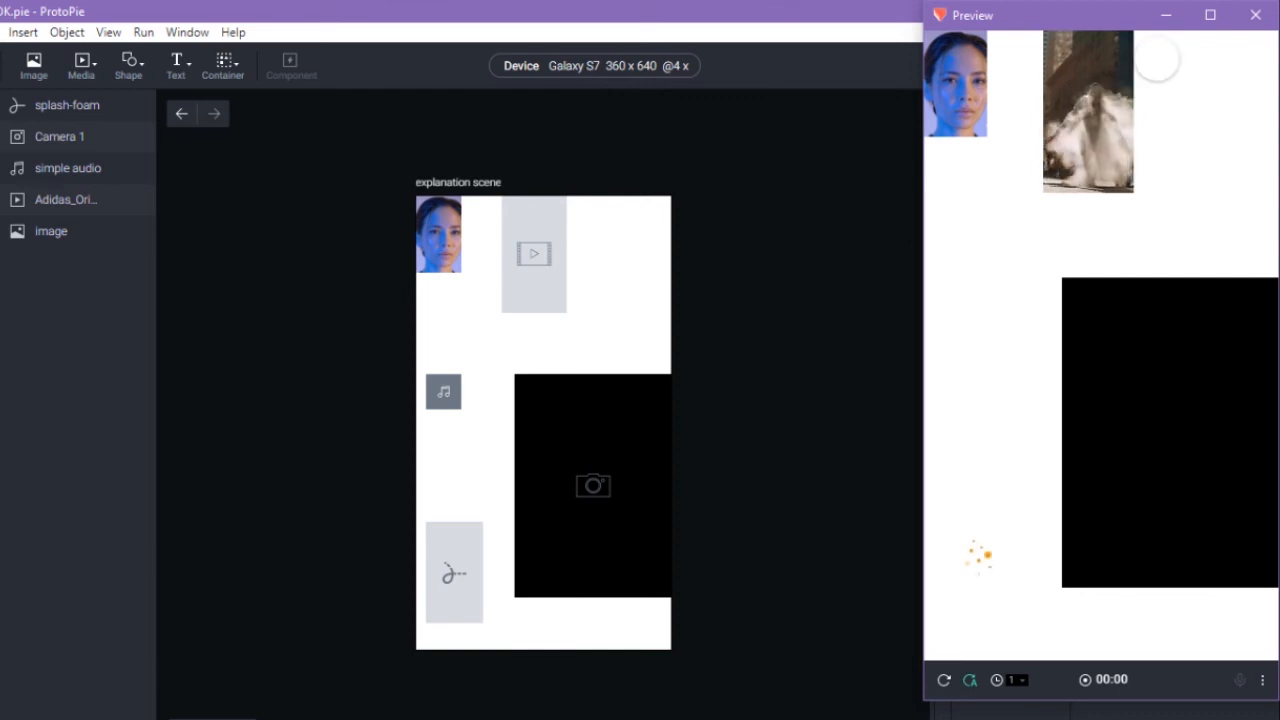
Close the Preview window and select every layer in the explanation scene.
{"action": "left_click", "coordinate": [1245, 24]}
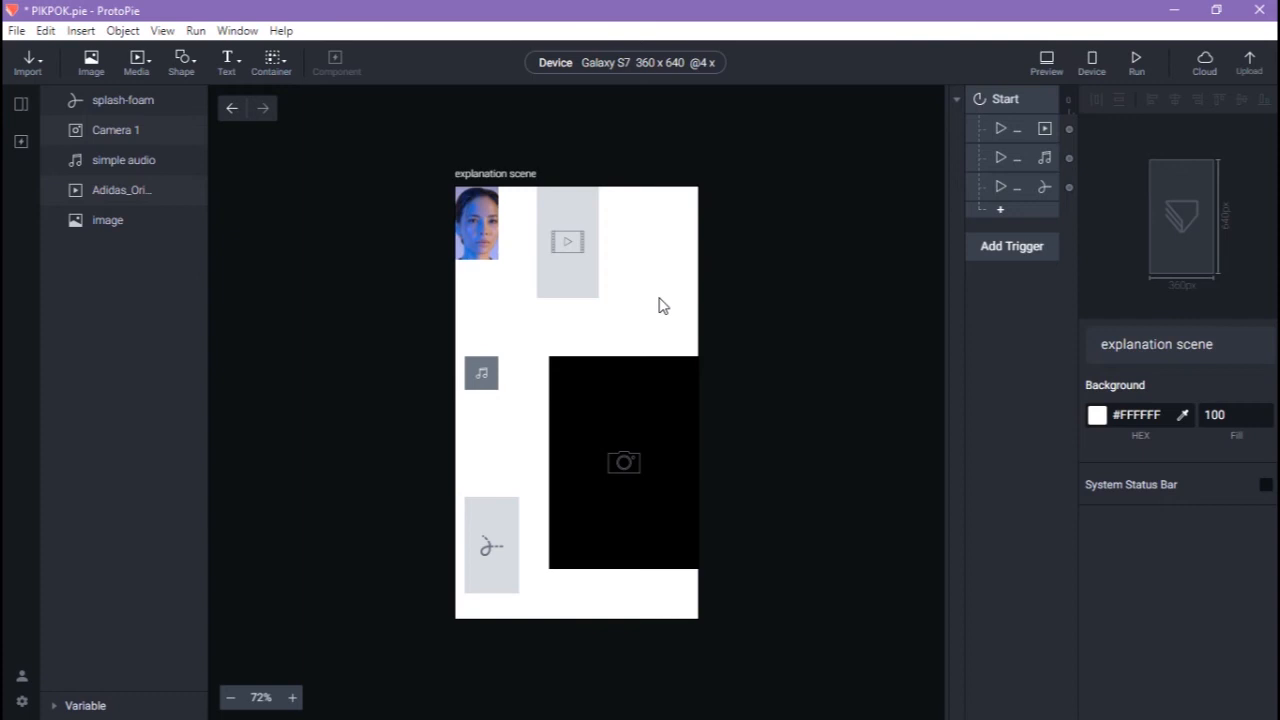
{"action": "key", "text": "ctrl+a"}
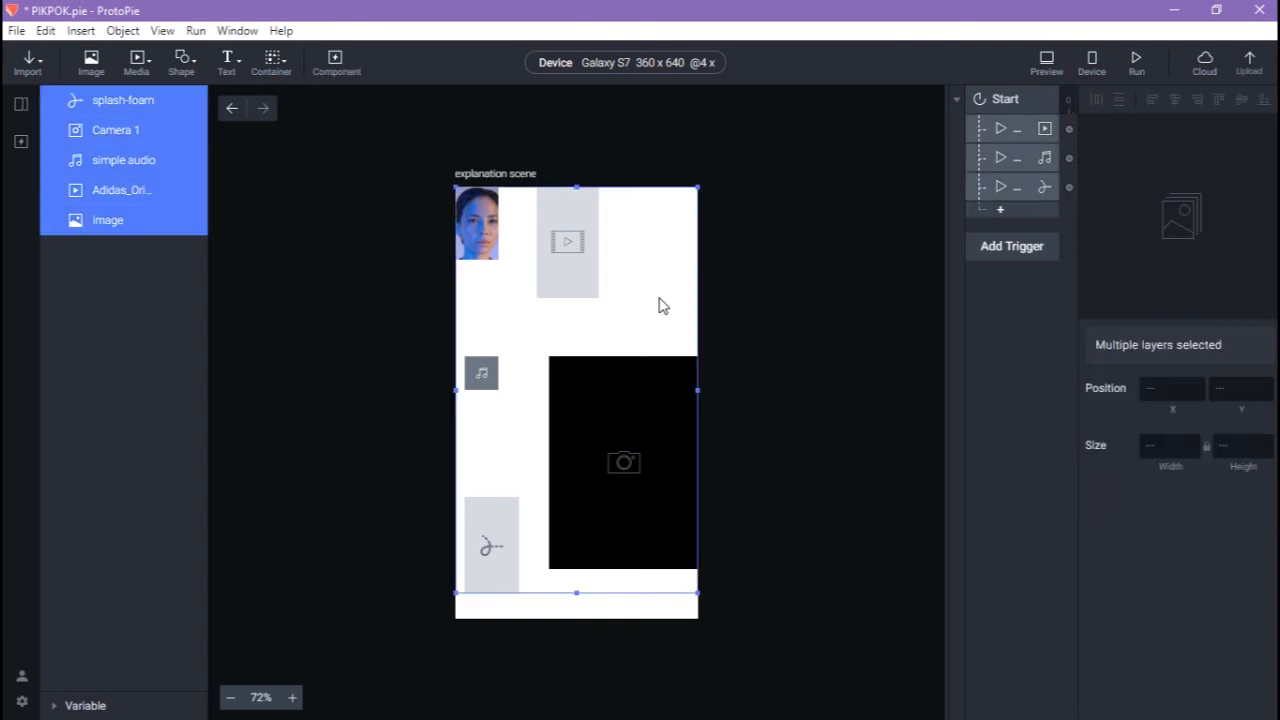
Delete all media layers and insert Rectangle 1, a 100 x 100 shape at 0,0.
{"action": "key", "text": "Delete"}
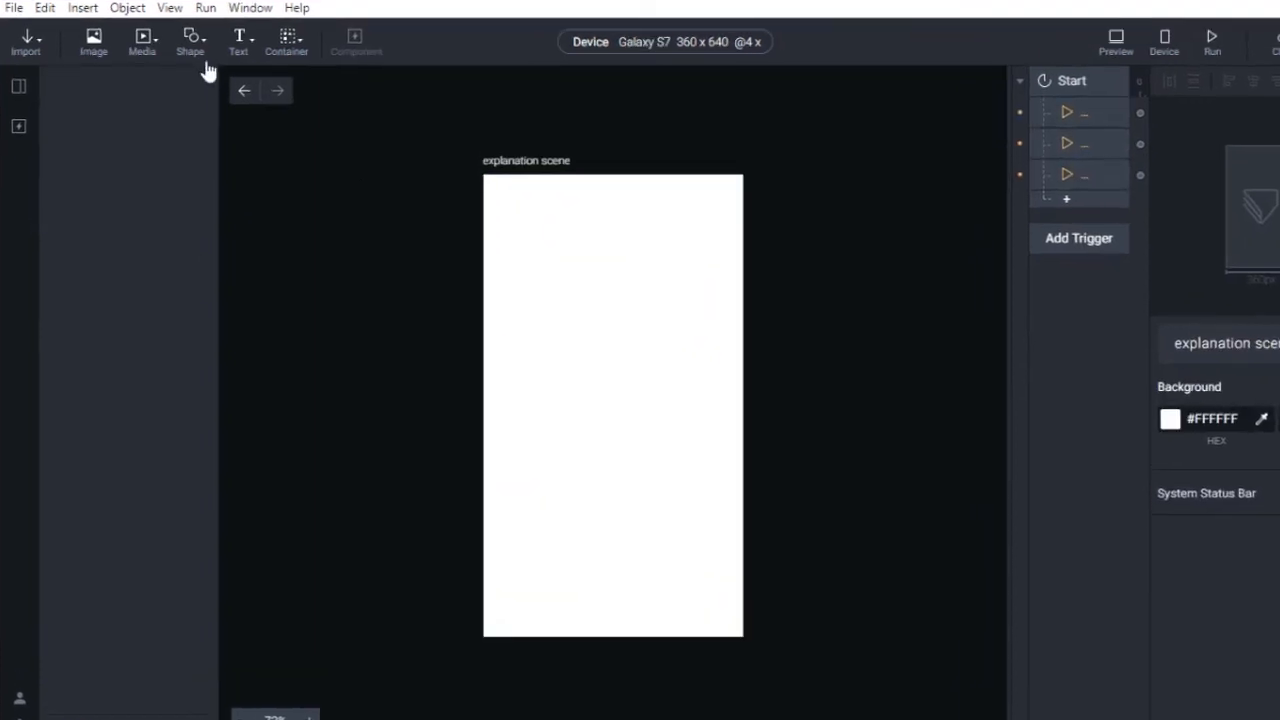
{"action": "left_click", "coordinate": [191, 50]}
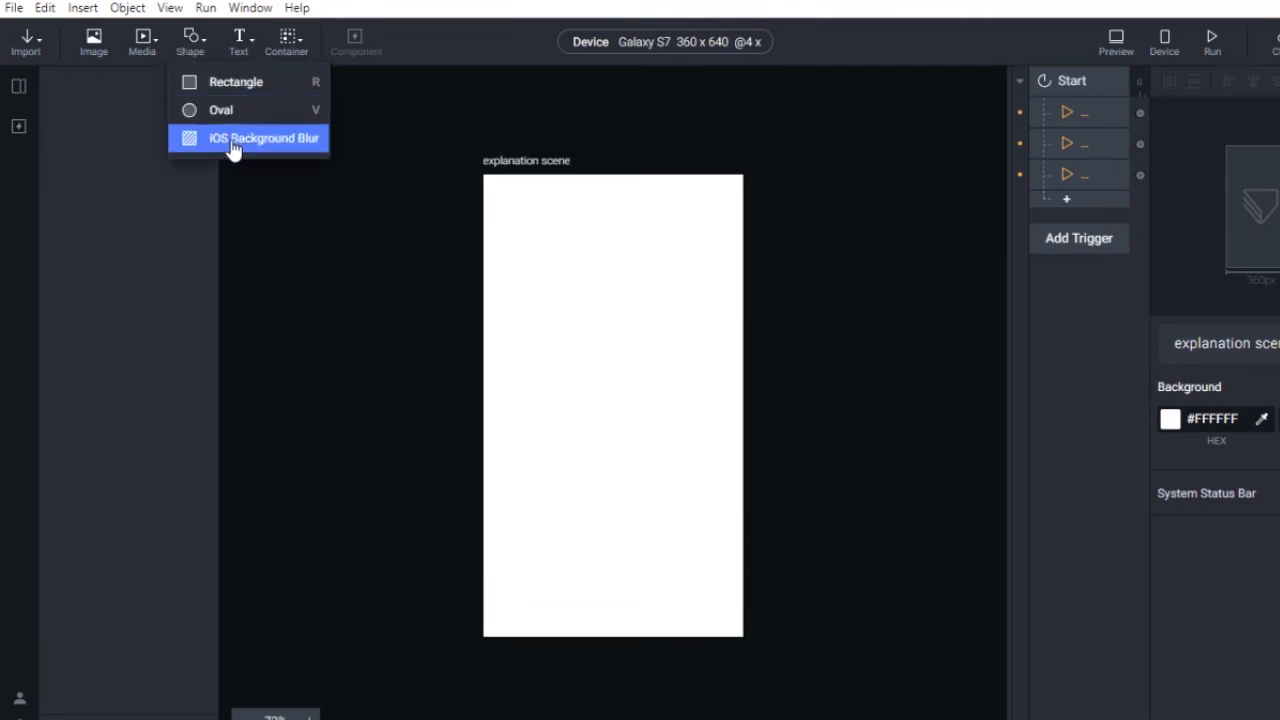
{"action": "left_click", "coordinate": [349, 244]}
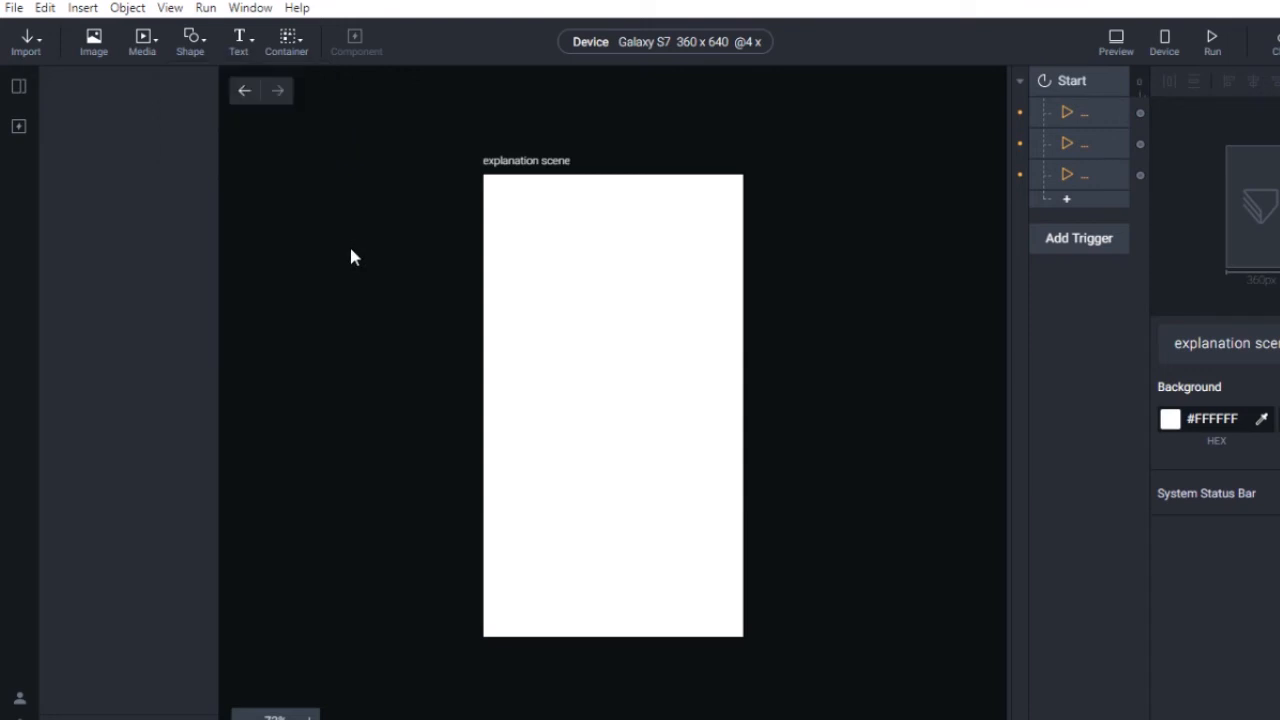
{"action": "left_click", "coordinate": [191, 50]}
{"action": "left_click", "coordinate": [206, 78]}
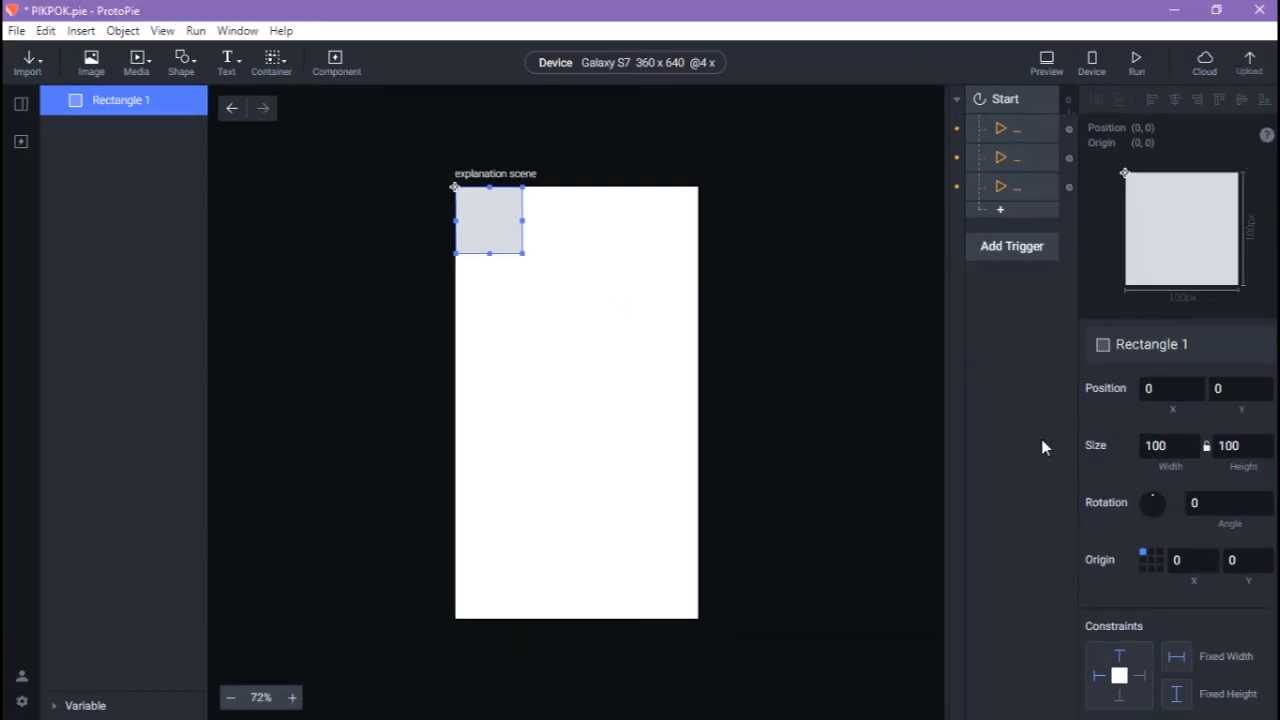
Give the rectangle corner radius 7 and a #FA5252 fill.
{"action": "scroll", "coordinate": [1153, 558], "scroll_direction": "down", "scroll_amount": 5}
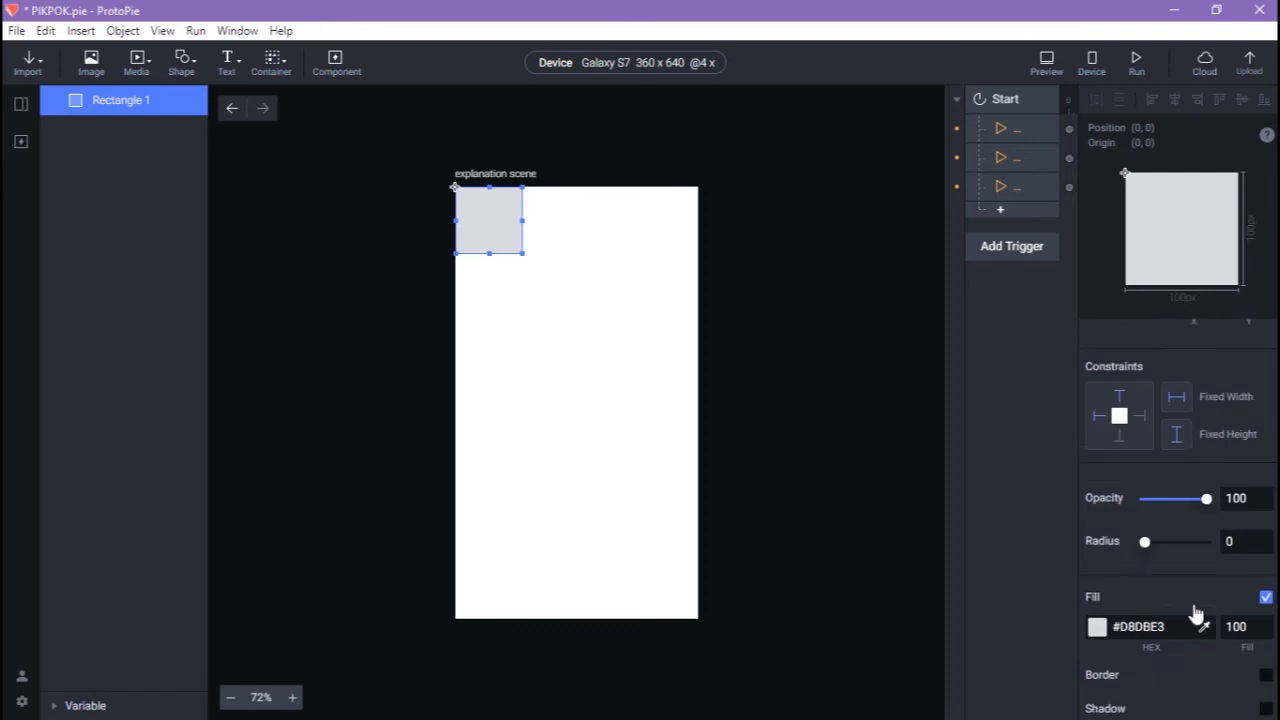
{"action": "left_click_drag", "start_coordinate": [1145, 520], "coordinate": [1150, 520]}
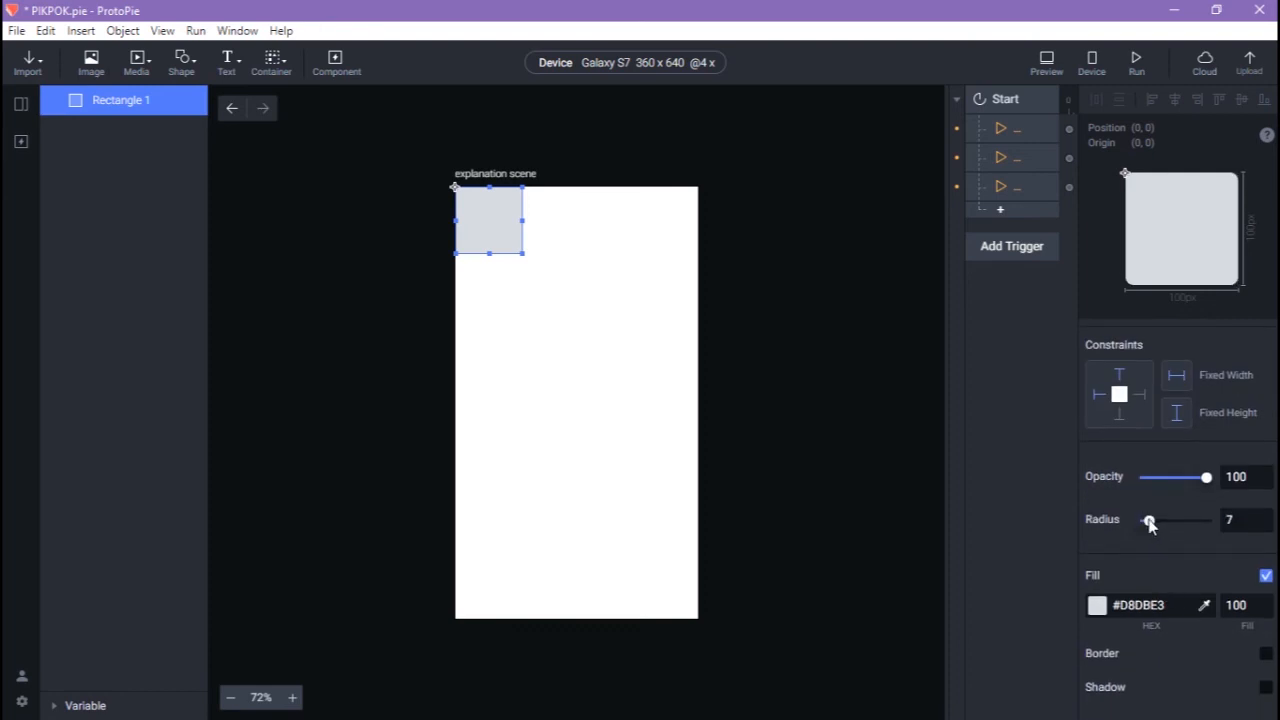
{"action": "left_click", "coordinate": [1097, 605]}
{"action": "left_click", "coordinate": [1149, 563]}
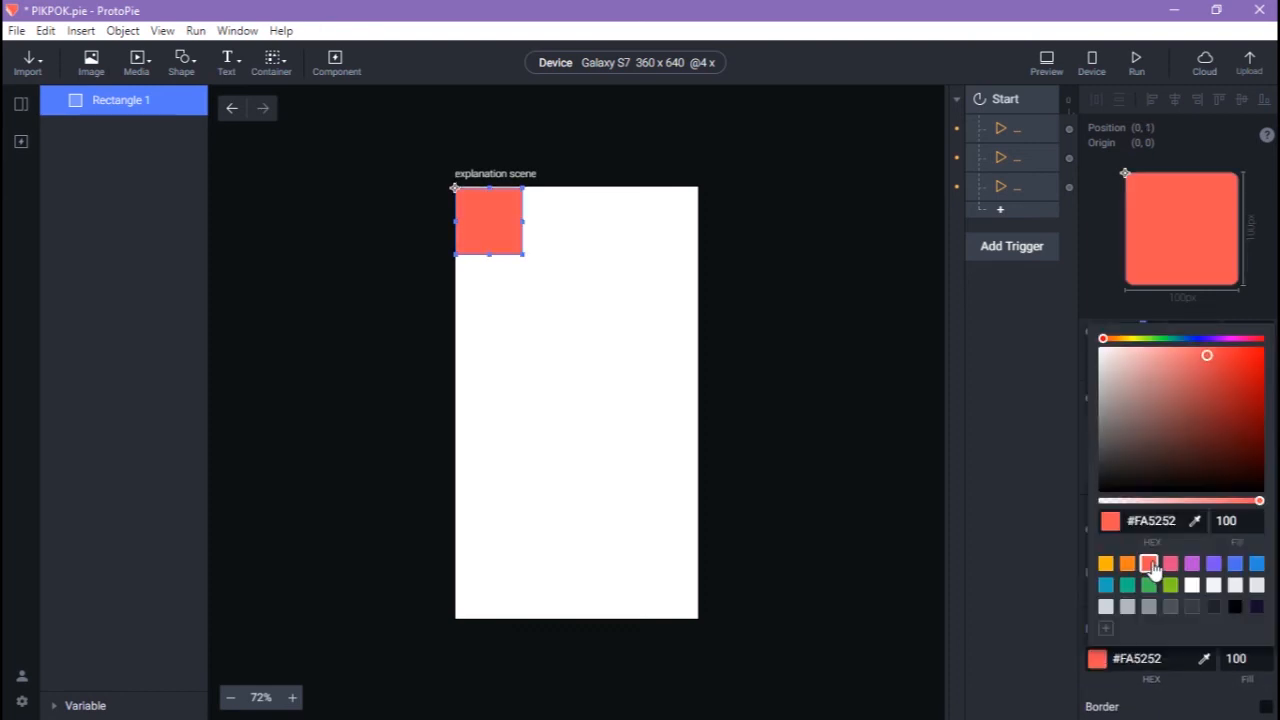
{"action": "left_click", "coordinate": [908, 170]}
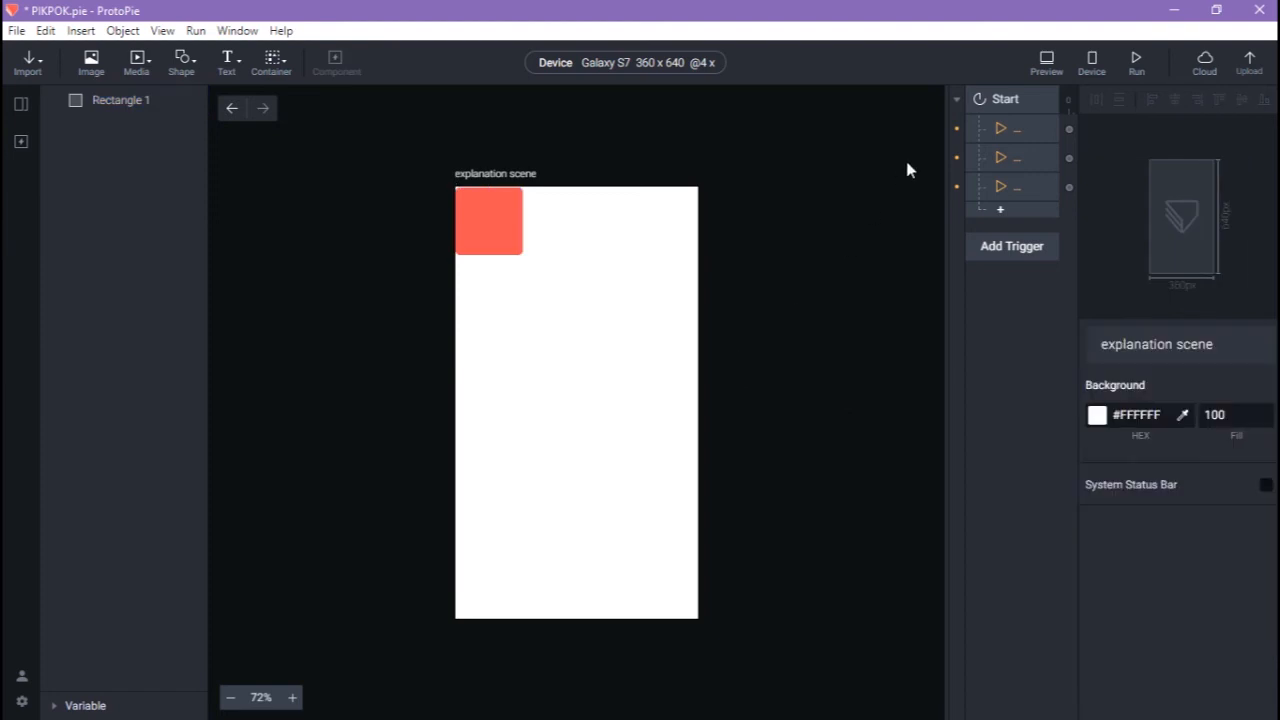
Delete the Start trigger and stretch Rectangle 1 to 360 x 639 to cover the scene.
{"action": "left_click", "coordinate": [1008, 97]}
{"action": "key", "text": "Delete"}
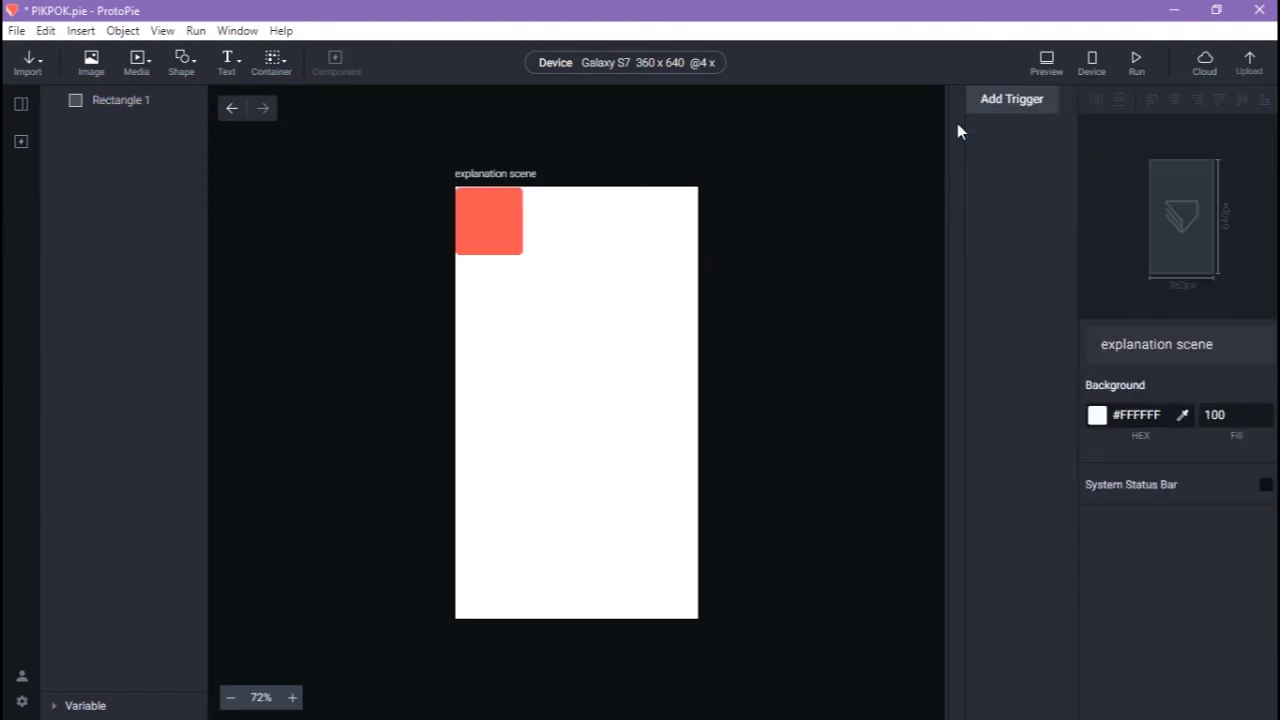
{"action": "left_click", "coordinate": [474, 212]}
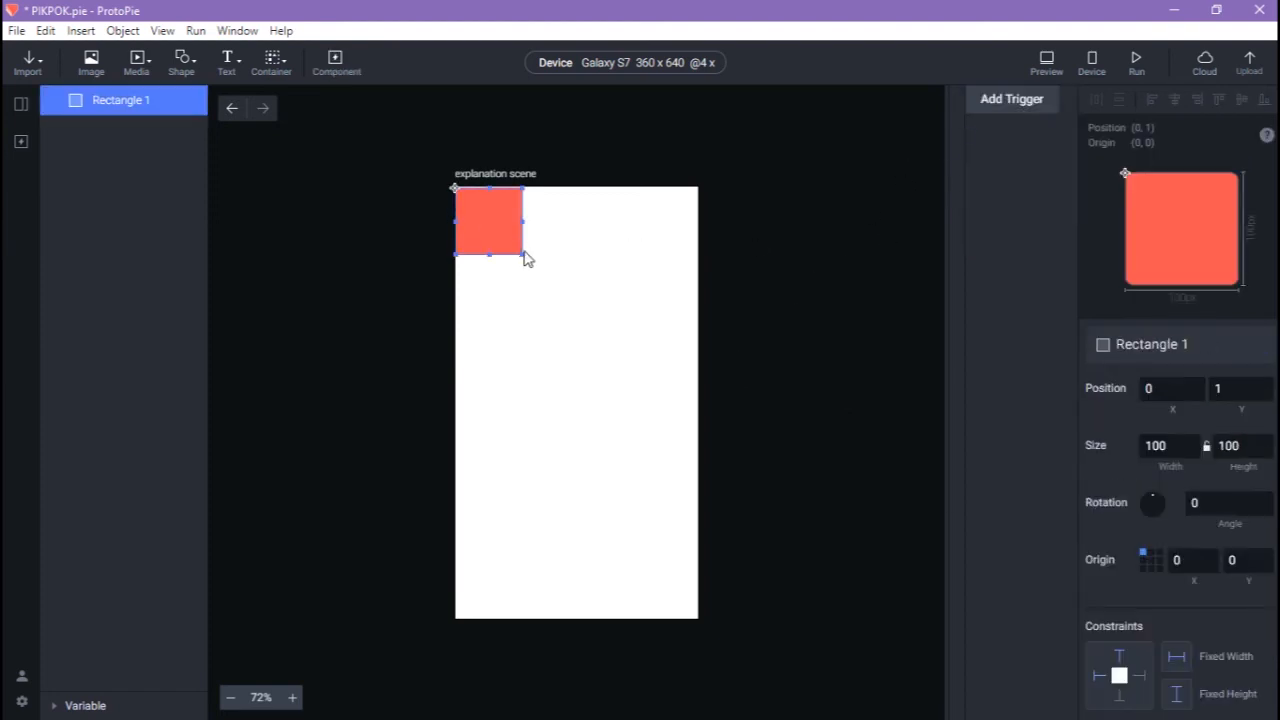
{"action": "left_click_drag", "start_coordinate": [522, 254], "coordinate": [700, 620]}
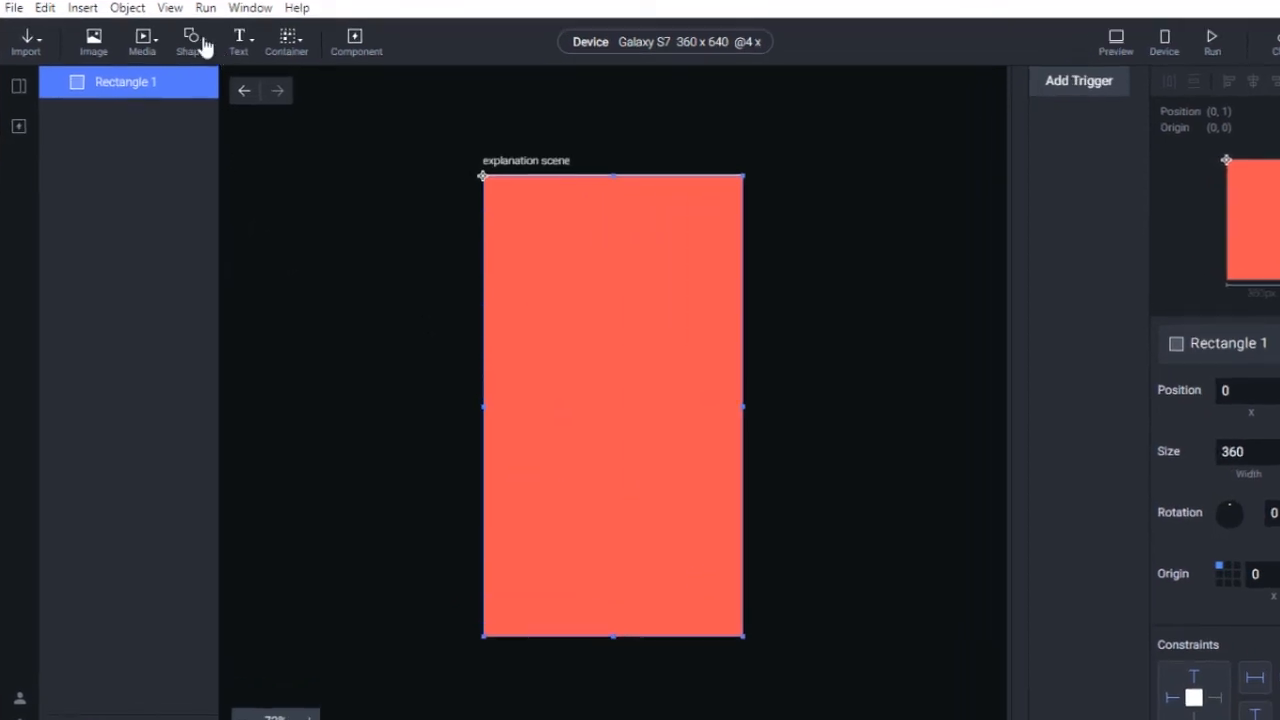
Add an iOS Background Blur shape and enlarge it to cover the whole scene.
{"action": "left_click", "coordinate": [193, 45]}
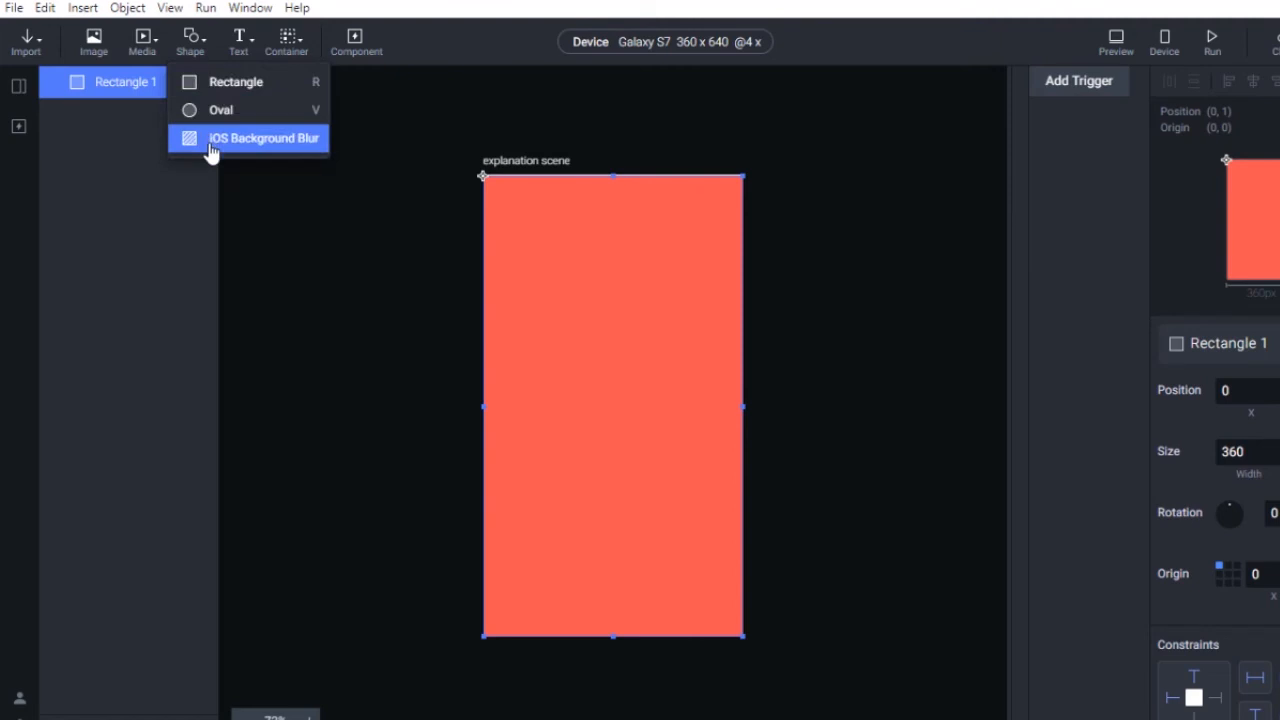
{"action": "left_click", "coordinate": [212, 146]}
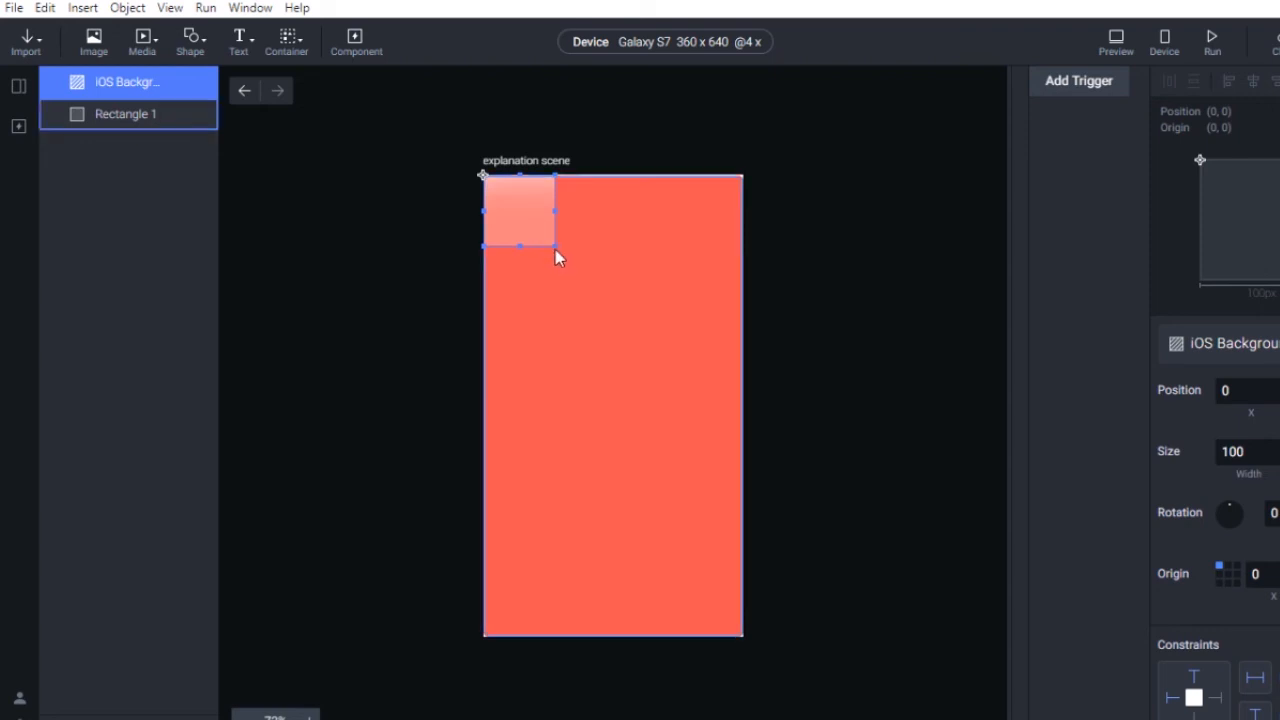
{"action": "left_click_drag", "start_coordinate": [603, 363], "coordinate": [766, 675]}
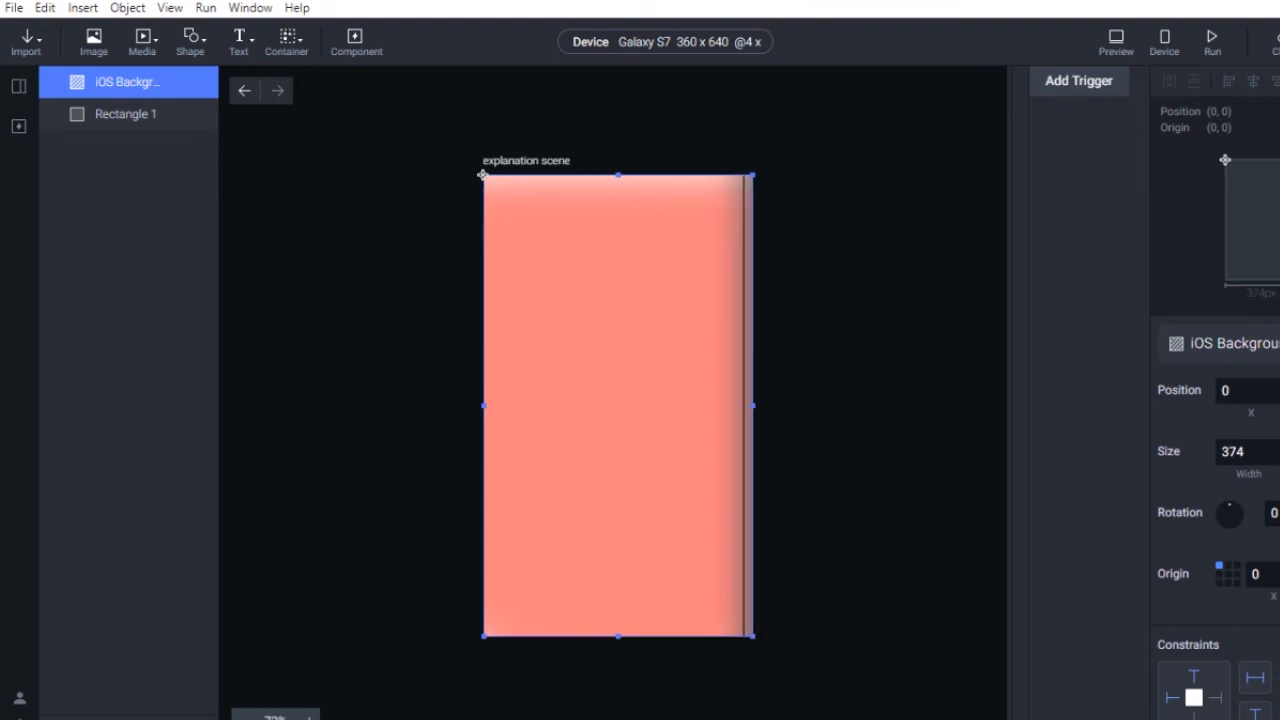
Add a 'Type something' text layer and move it down to about 38,146.
{"action": "left_click", "coordinate": [245, 58]}
{"action": "left_click", "coordinate": [272, 81]}
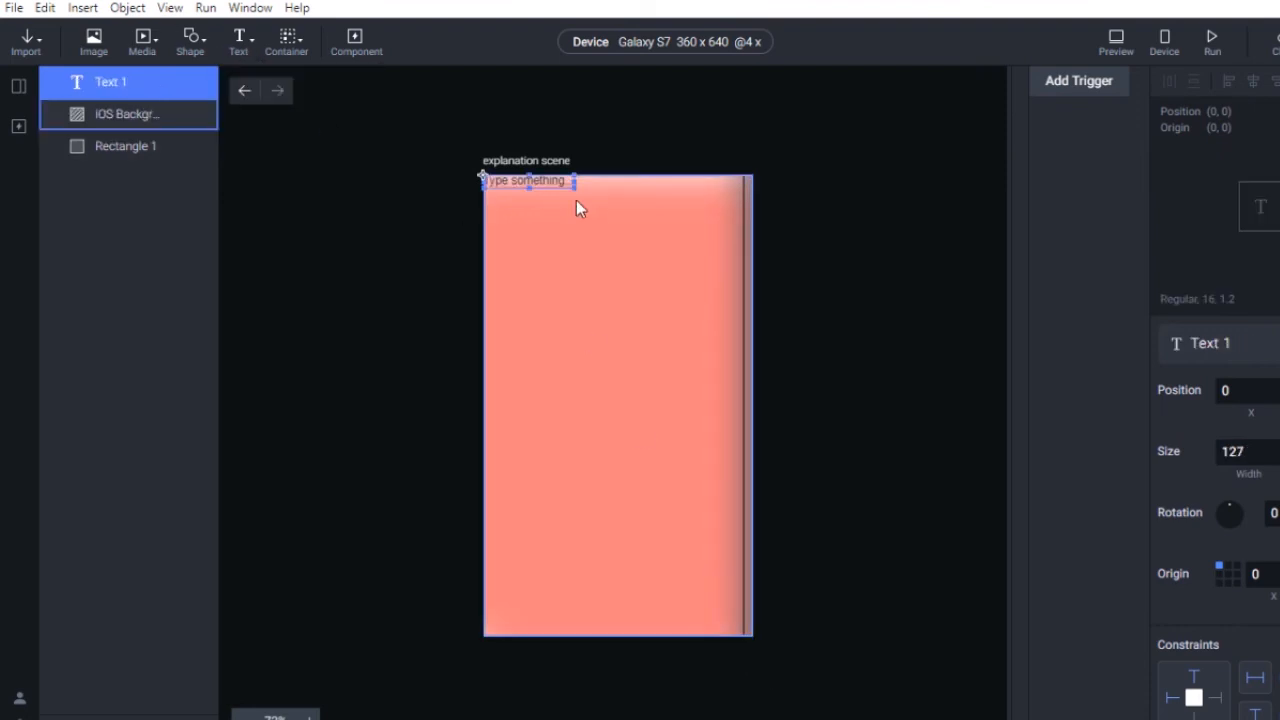
{"action": "left_click_drag", "start_coordinate": [557, 178], "coordinate": [584, 283]}
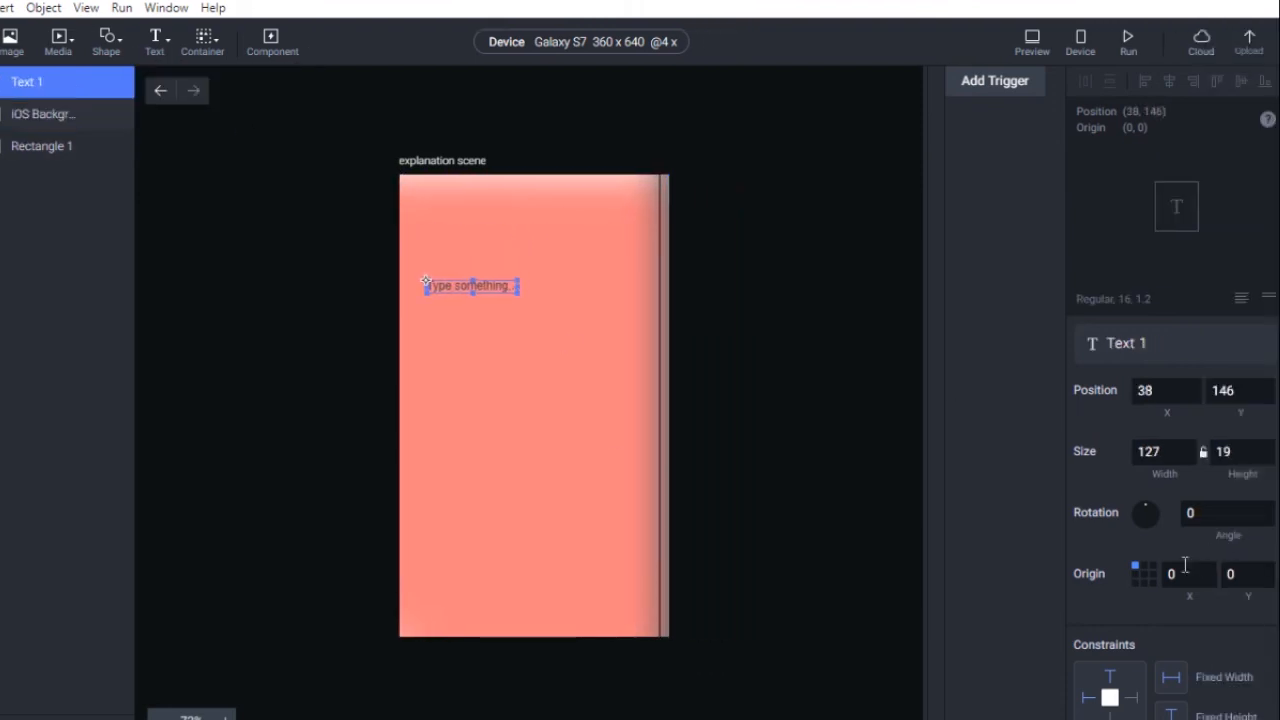
Add an Input field layer to the scene.
{"action": "scroll", "coordinate": [1190, 520], "scroll_direction": "down", "scroll_amount": 5}
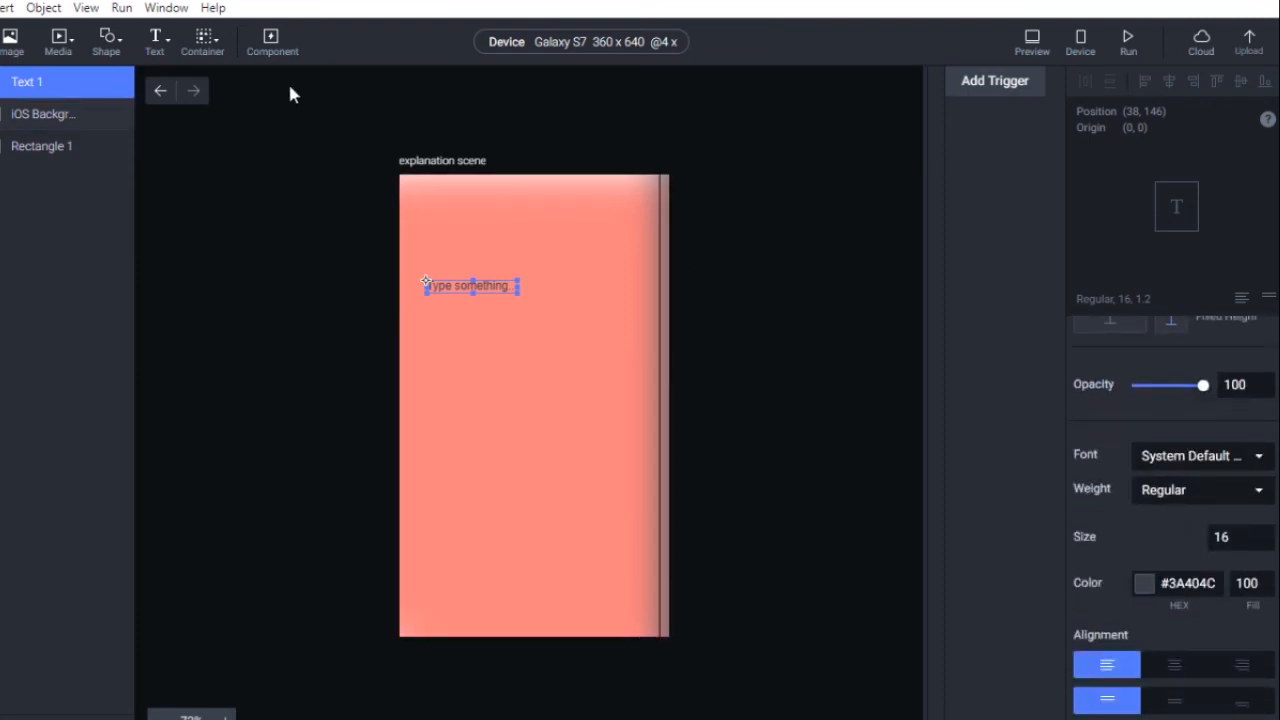
{"action": "left_click", "coordinate": [156, 40]}
{"action": "left_click", "coordinate": [152, 108]}
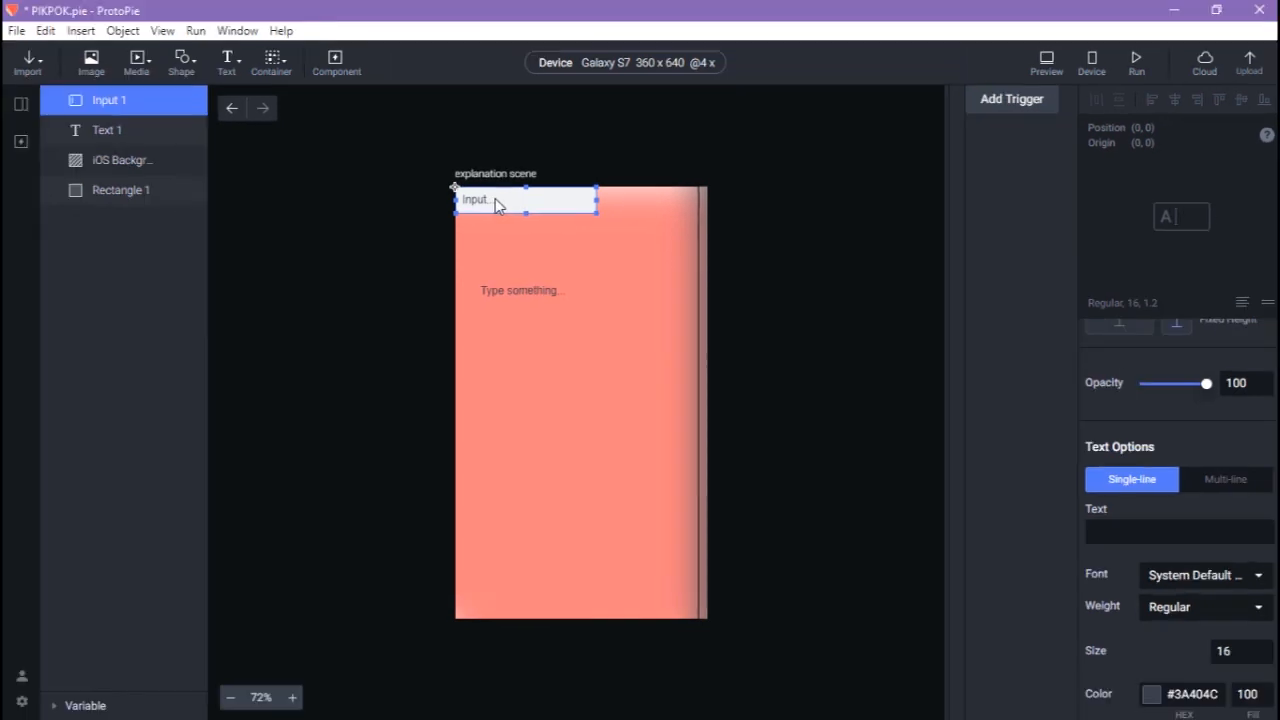
Move Input 1 lower in the scene and change its placeholder text to 'tutorial'.
{"action": "left_click_drag", "start_coordinate": [495, 198], "coordinate": [509, 260]}
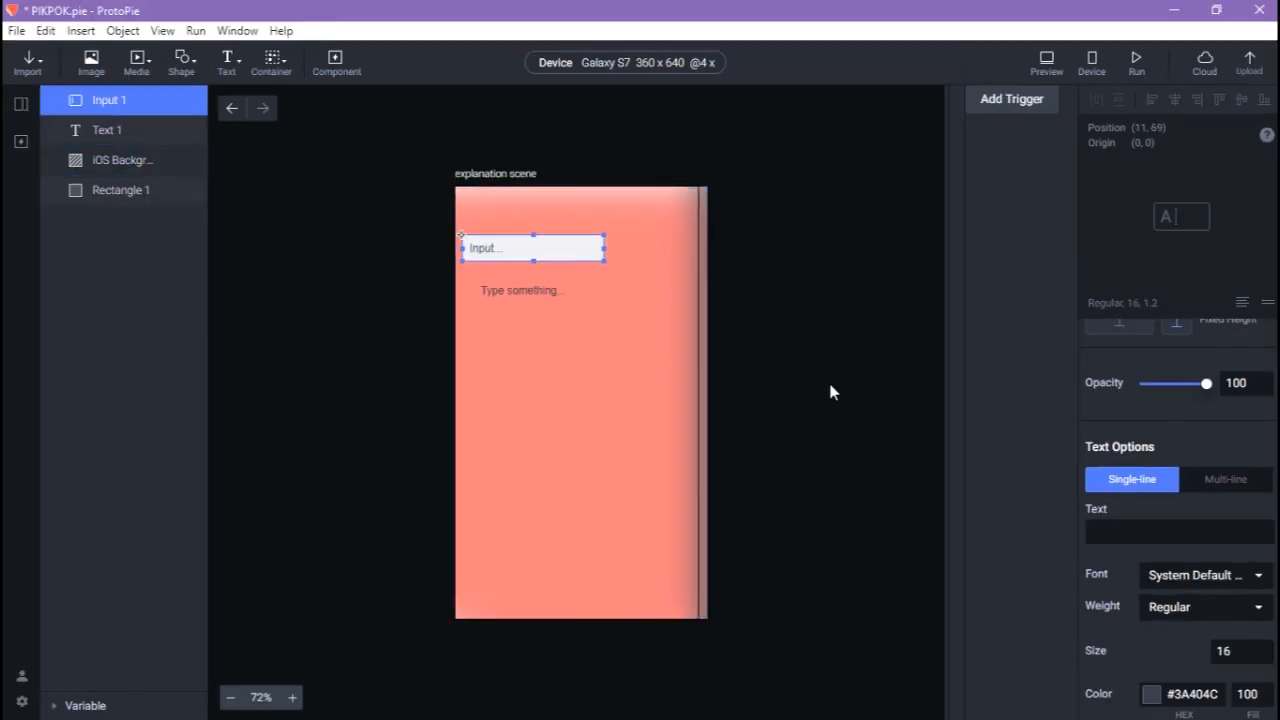
{"action": "scroll", "coordinate": [1150, 520], "scroll_direction": "down", "scroll_amount": 5}
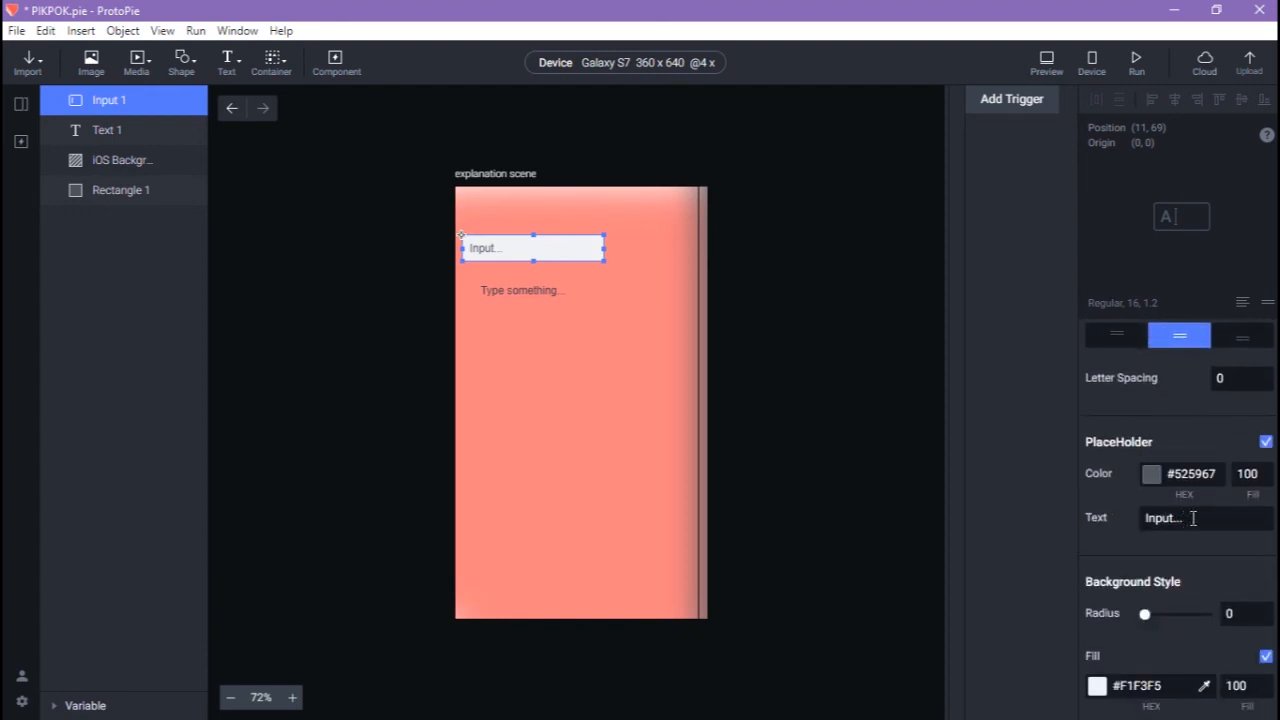
{"action": "left_click", "coordinate": [1193, 518]}
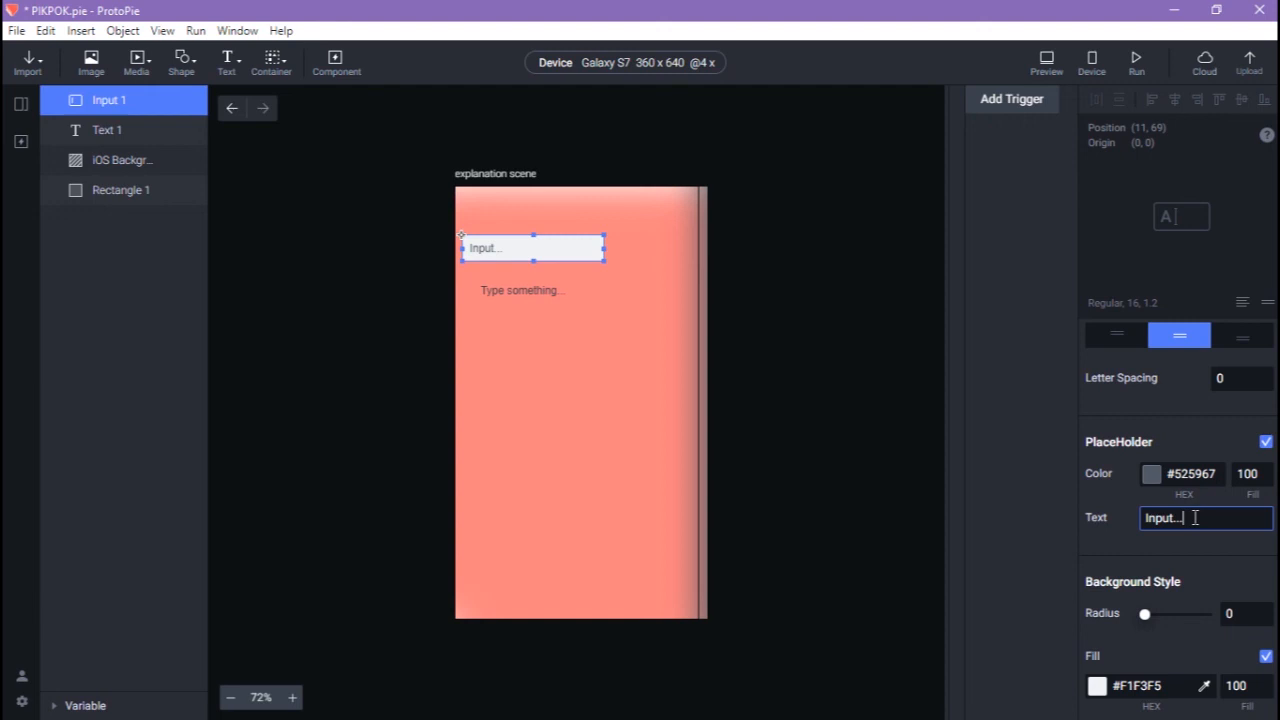
{"action": "key", "text": "BackSpace"}
{"action": "key", "text": "BackSpace"}
{"action": "key", "text": "BackSpace"}
{"action": "key", "text": "BackSpace"}
{"action": "key", "text": "BackSpace"}
{"action": "key", "text": "BackSpace"}
{"action": "key", "text": "BackSpace"}
{"action": "type", "text": "tutorial"}
Set the input's keyboard type to Email, then preview the scene.
{"action": "scroll", "coordinate": [1169, 558], "scroll_direction": "down", "scroll_amount": 5}
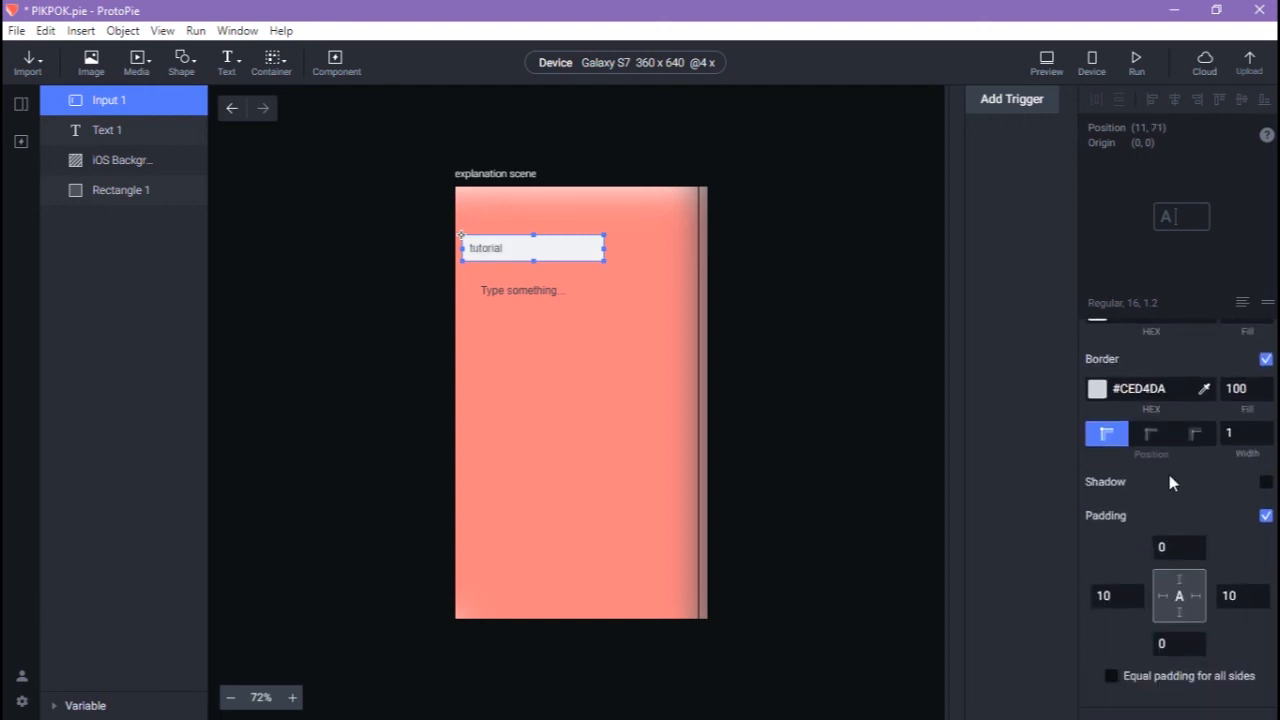
{"action": "scroll", "coordinate": [1162, 478], "scroll_direction": "down", "scroll_amount": 3}
{"action": "scroll", "coordinate": [1171, 443], "scroll_direction": "up", "scroll_amount": 1}
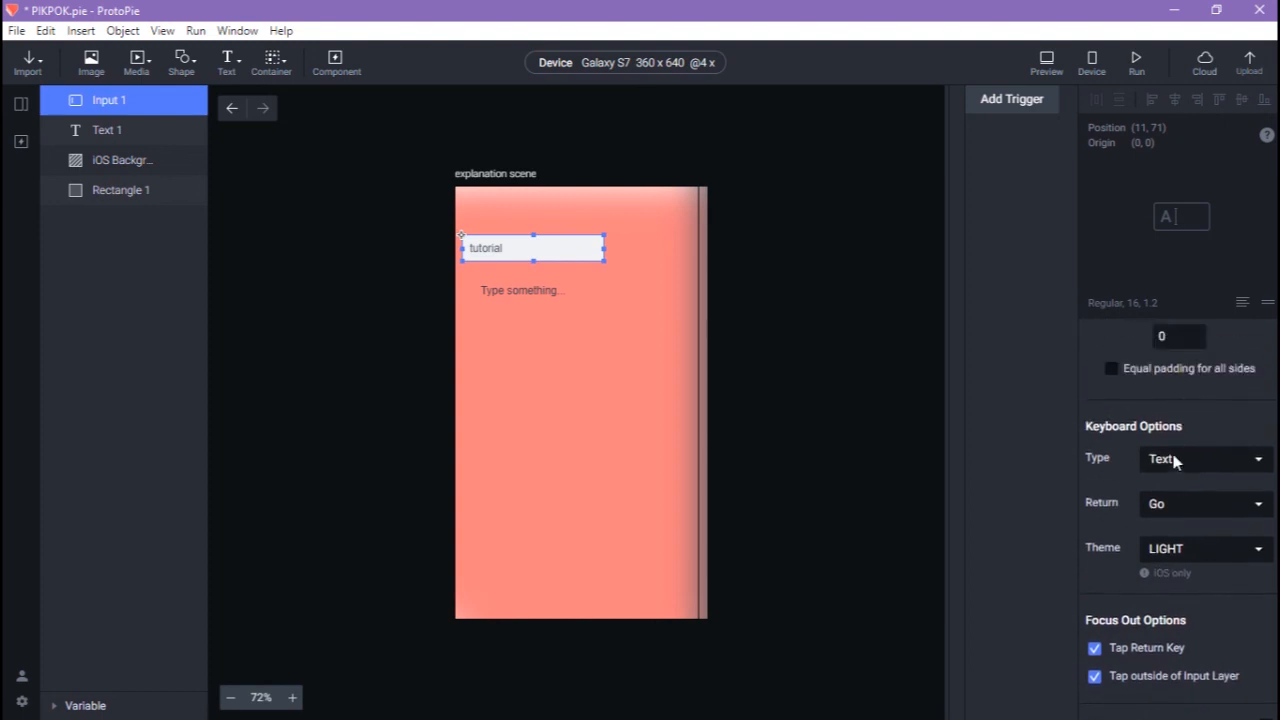
{"action": "left_click", "coordinate": [1172, 460]}
{"action": "left_click", "coordinate": [1172, 497]}
{"action": "left_click", "coordinate": [1172, 460]}
{"action": "left_click", "coordinate": [1166, 512]}
{"action": "left_click", "coordinate": [1172, 458]}
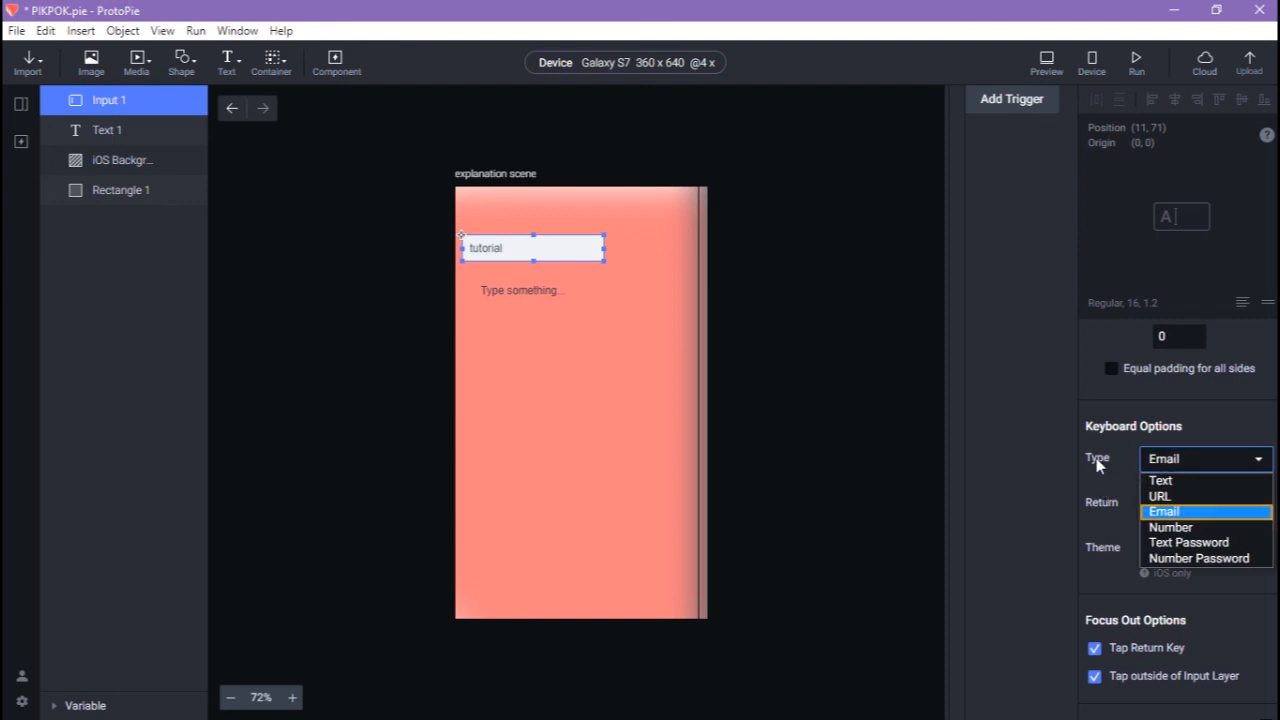
{"action": "left_click", "coordinate": [839, 275]}
{"action": "left_click", "coordinate": [1046, 62]}
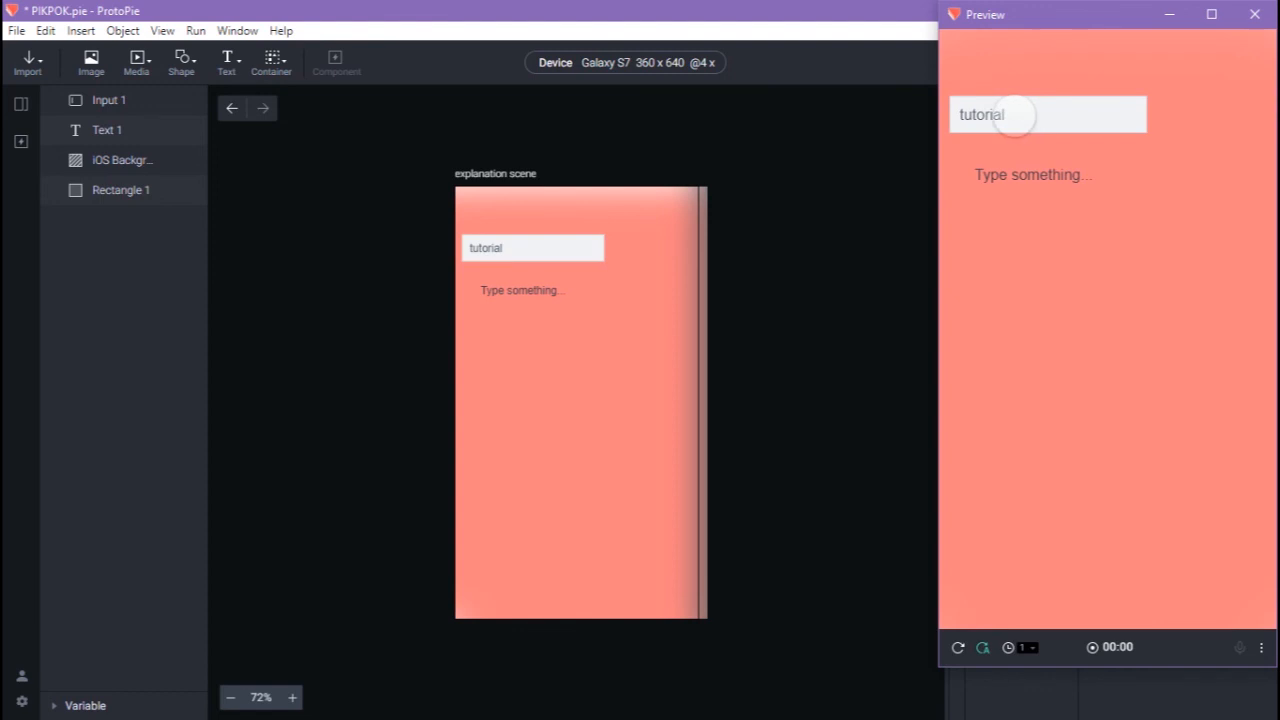
Type 'ygjgjg' into the tutorial field in the preview, then return to the editor.
{"action": "left_click", "coordinate": [1013, 114]}
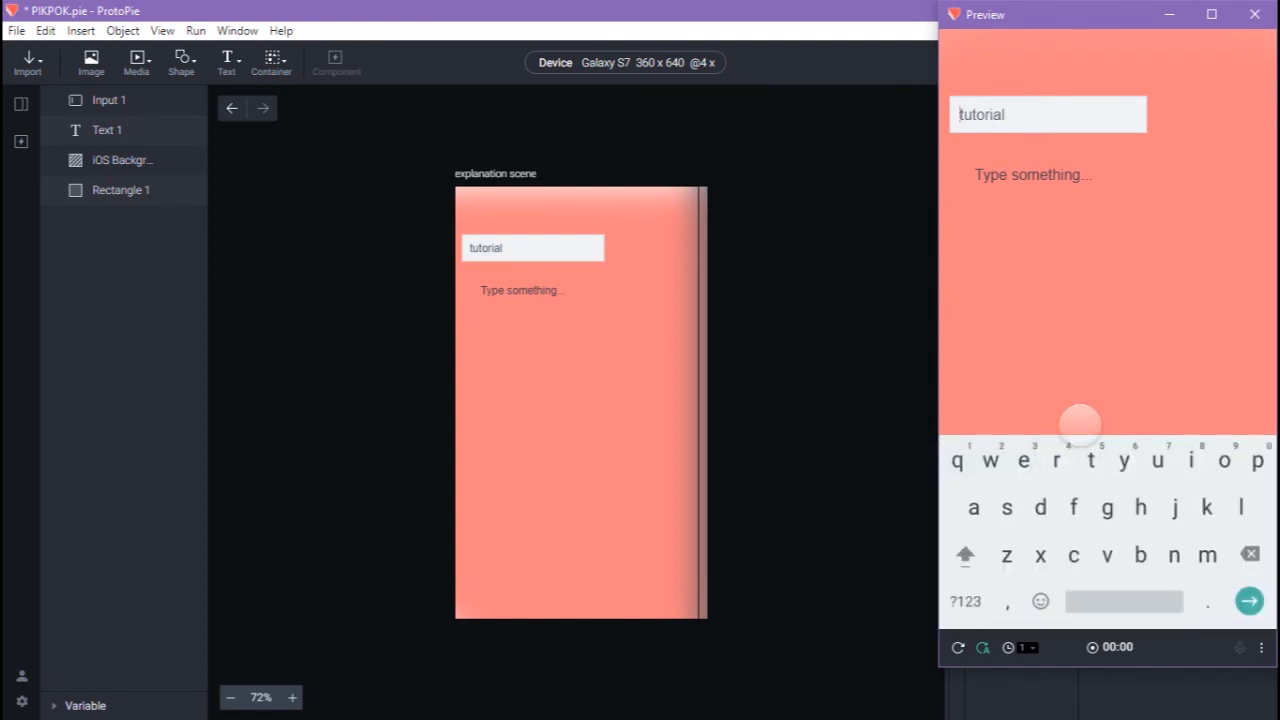
{"action": "type", "text": "ygjgjg"}
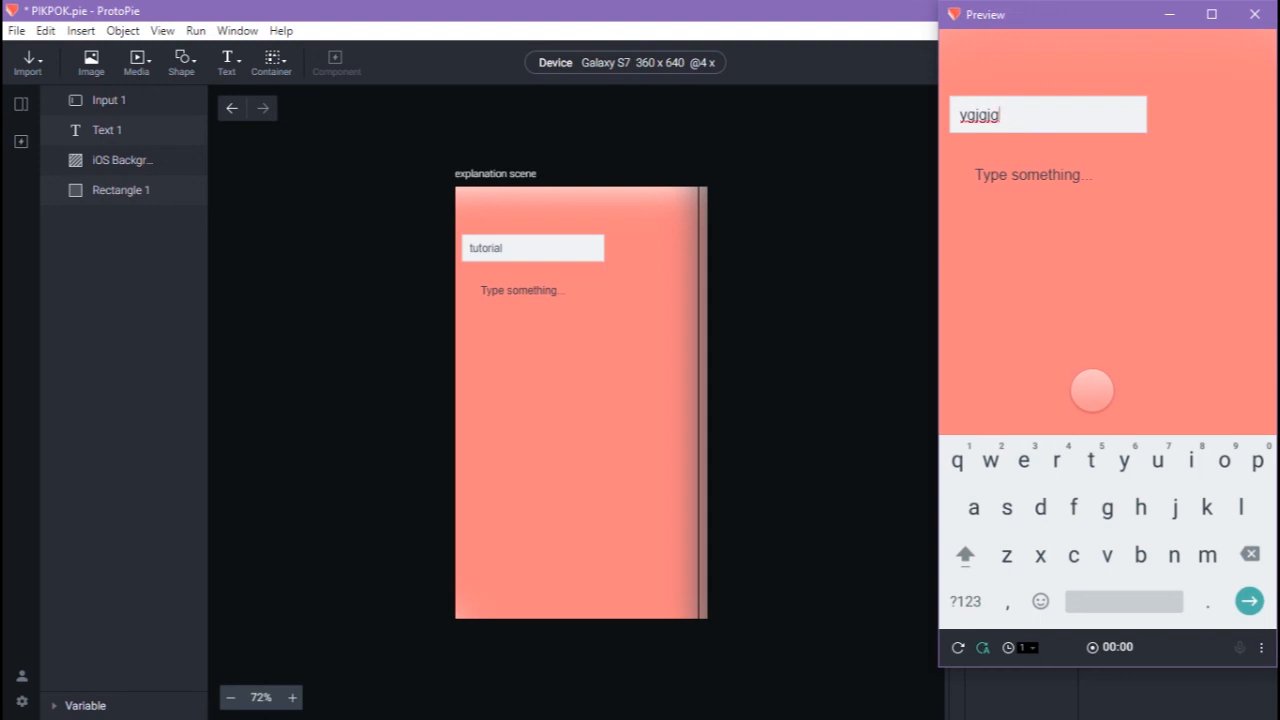
{"action": "left_click", "coordinate": [806, 318]}
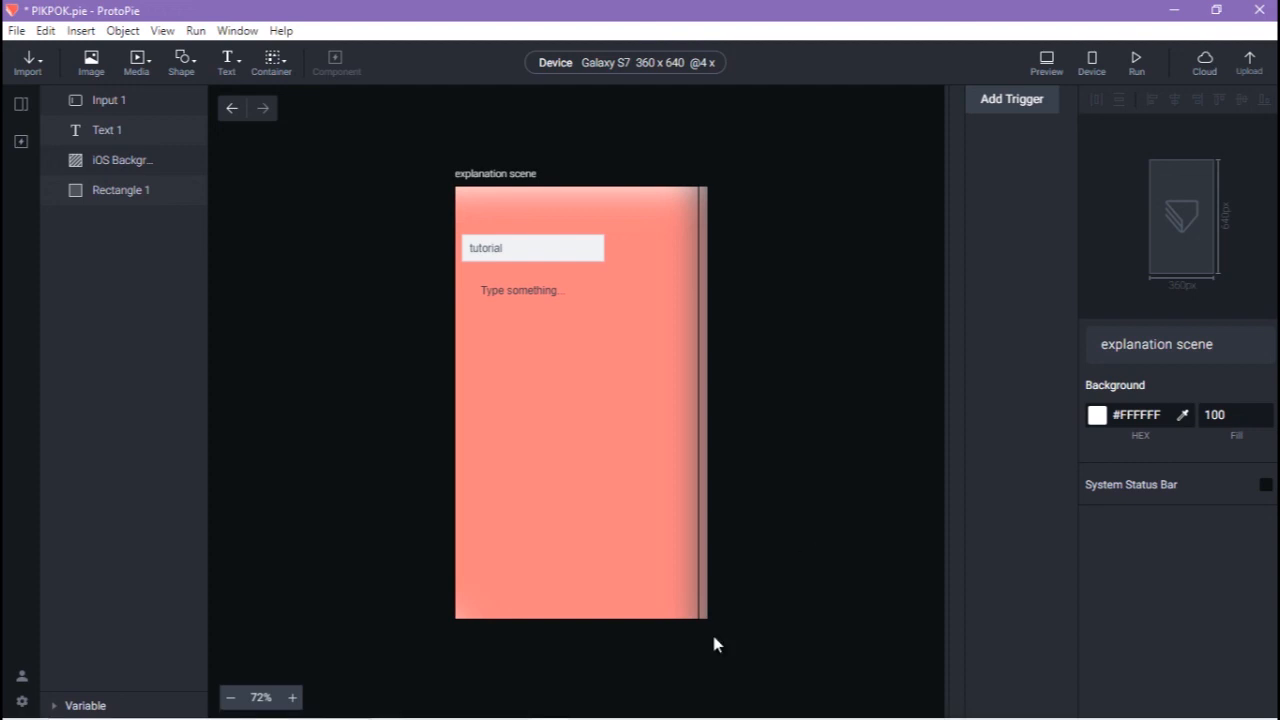
Import clock-spinner.svg from the resource folder, placing it near the scene's bottom.
{"action": "mouse_move", "coordinate": [560, 716]}
{"action": "left_click", "coordinate": [455, 708]}
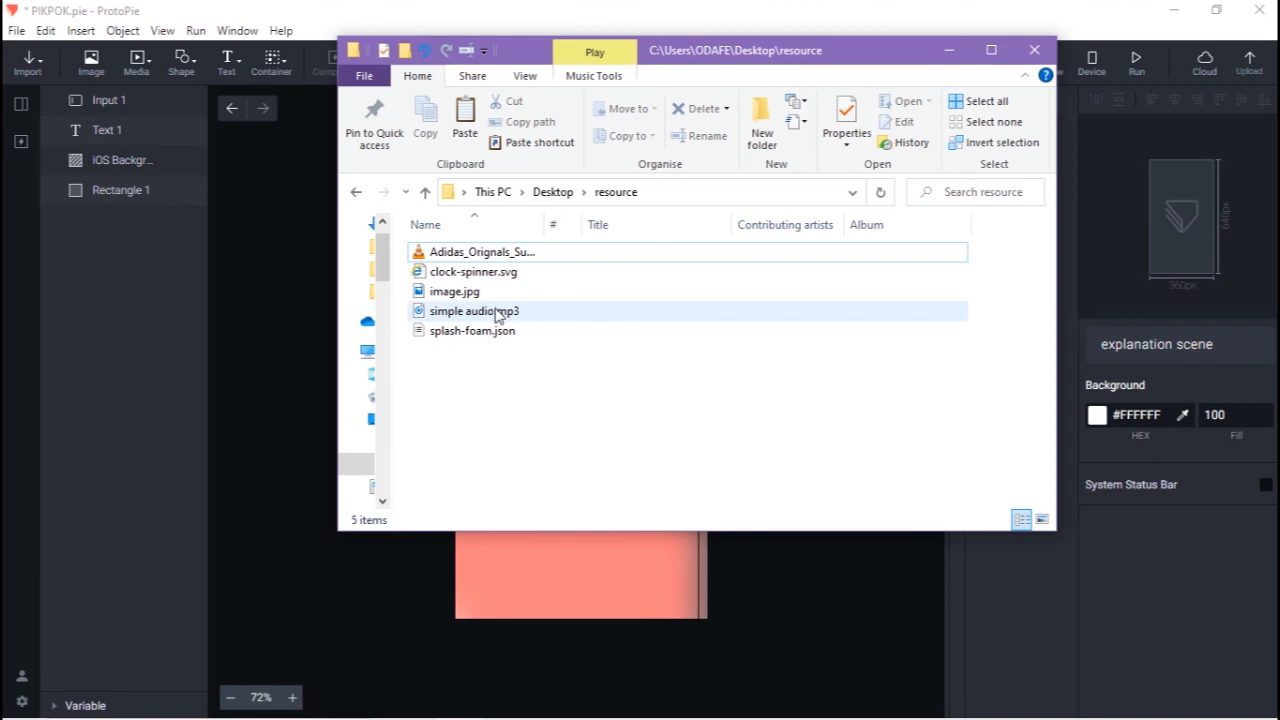
{"action": "left_click_drag", "start_coordinate": [482, 277], "coordinate": [540, 589]}
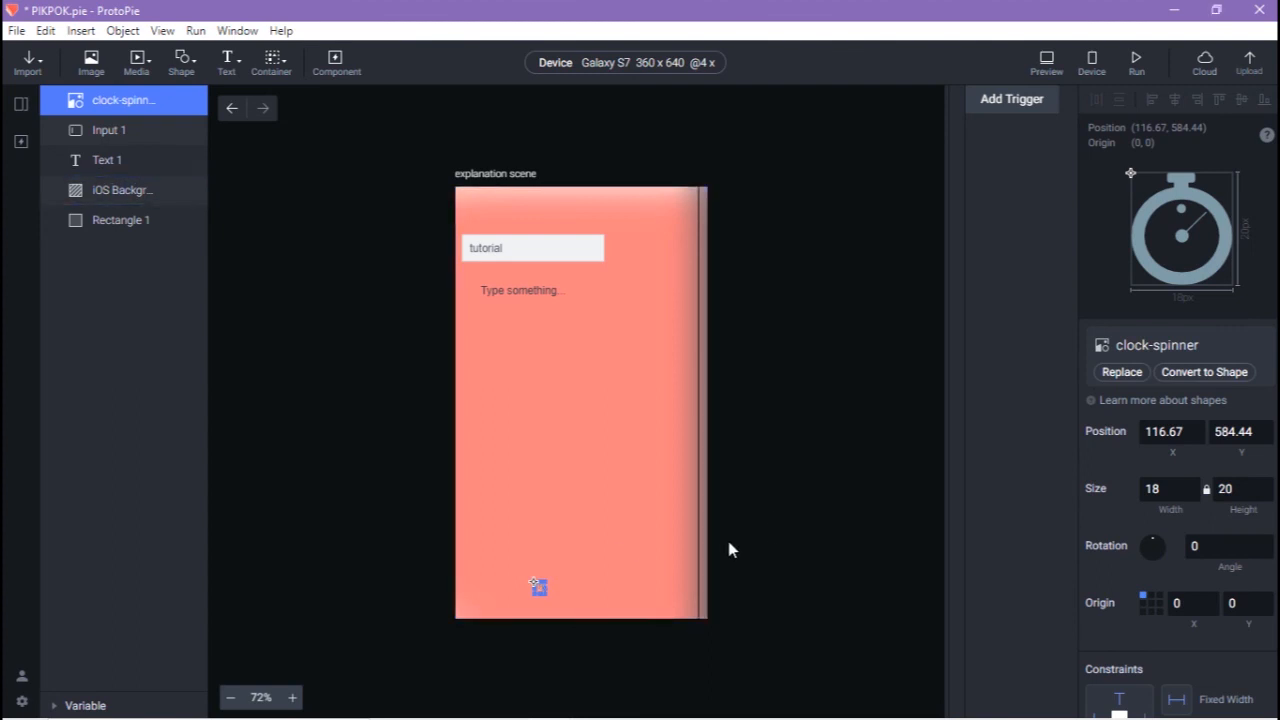
{"action": "left_click", "coordinate": [783, 516]}
{"action": "left_click", "coordinate": [540, 590]}
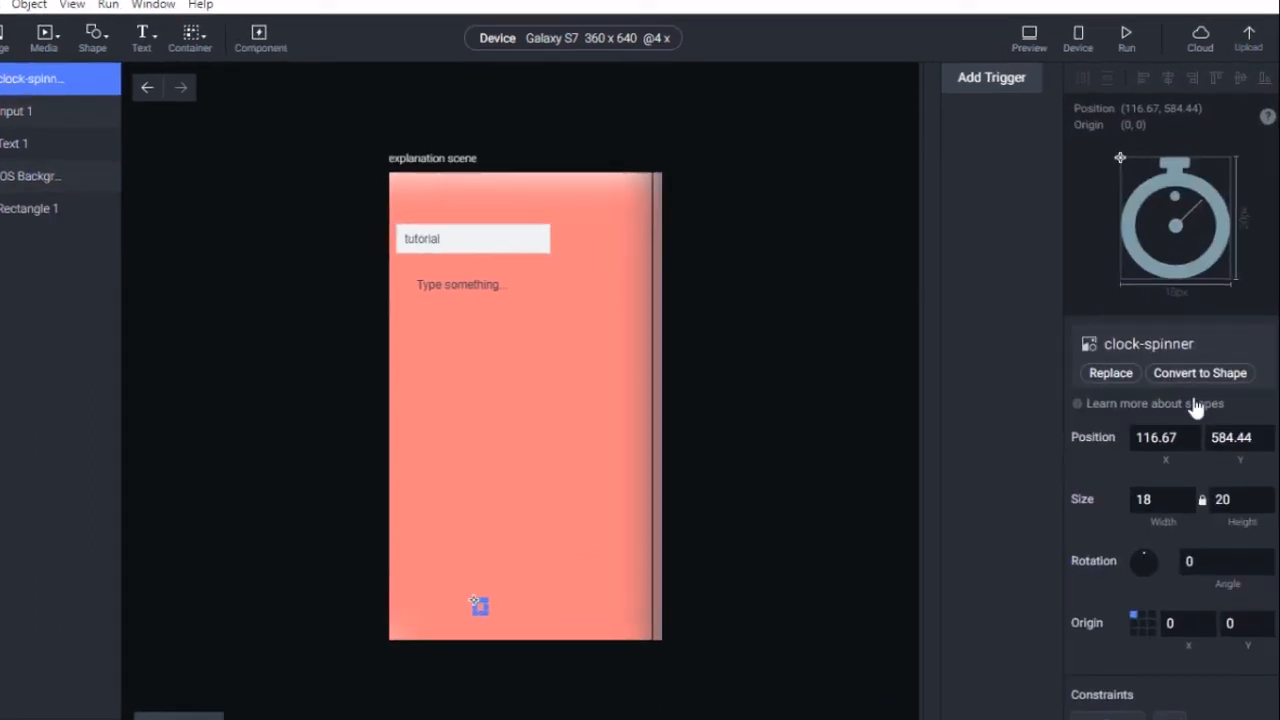
Convert the clock-spinner graphic to a shape and fill it white (#FFFFFF).
{"action": "left_click", "coordinate": [1208, 375]}
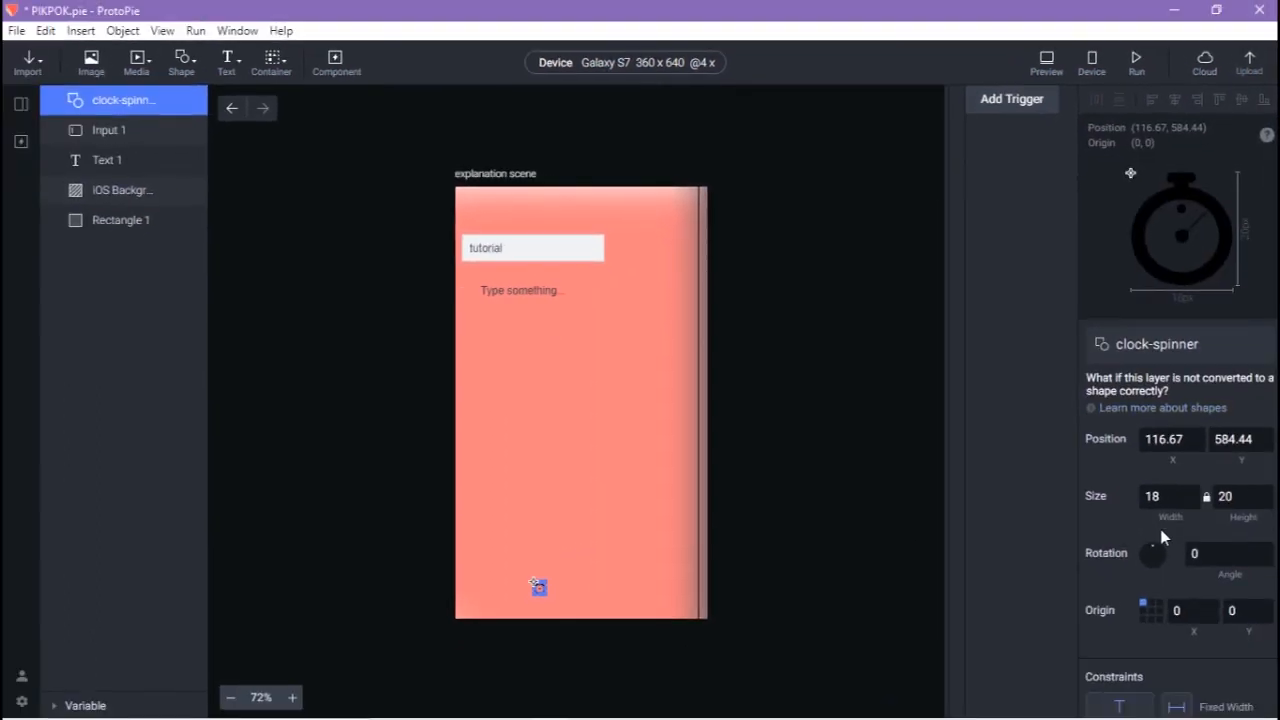
{"action": "scroll", "coordinate": [1160, 530], "scroll_direction": "down", "scroll_amount": 3}
{"action": "scroll", "coordinate": [1150, 525], "scroll_direction": "down", "scroll_amount": 3}
{"action": "left_click", "coordinate": [1098, 474]}
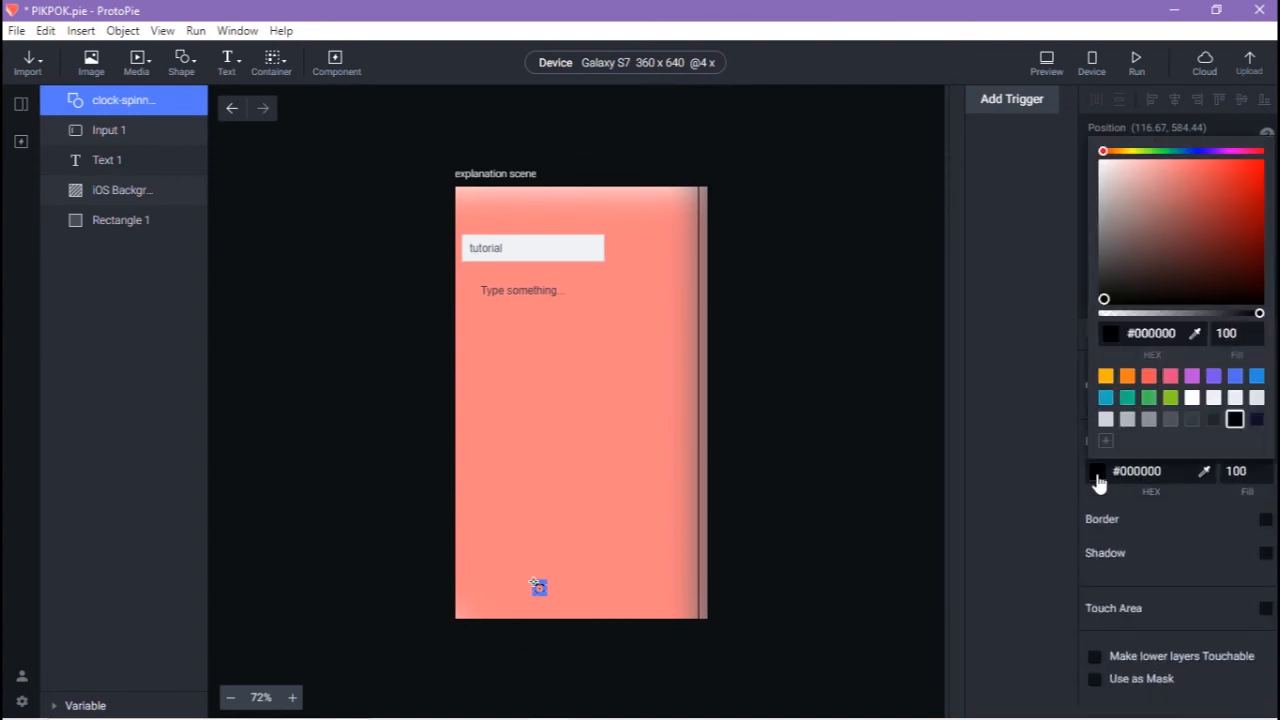
{"action": "left_click", "coordinate": [1192, 399]}
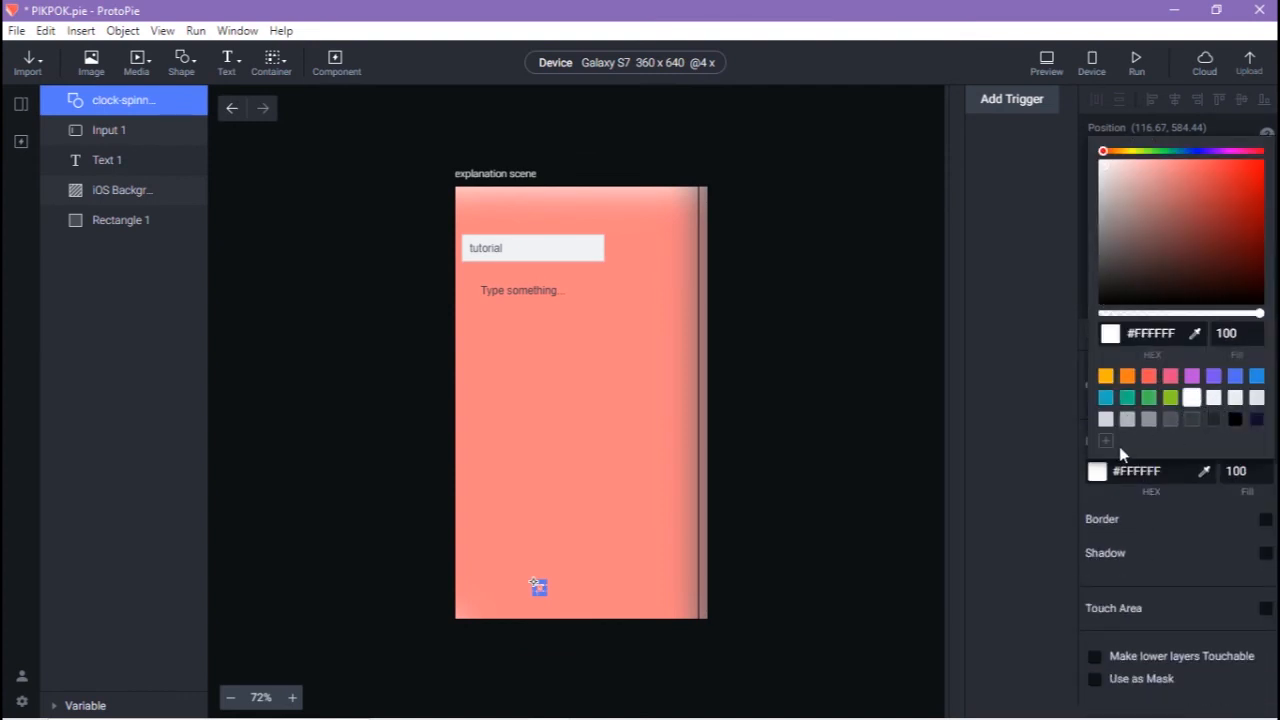
{"action": "left_click", "coordinate": [857, 426]}
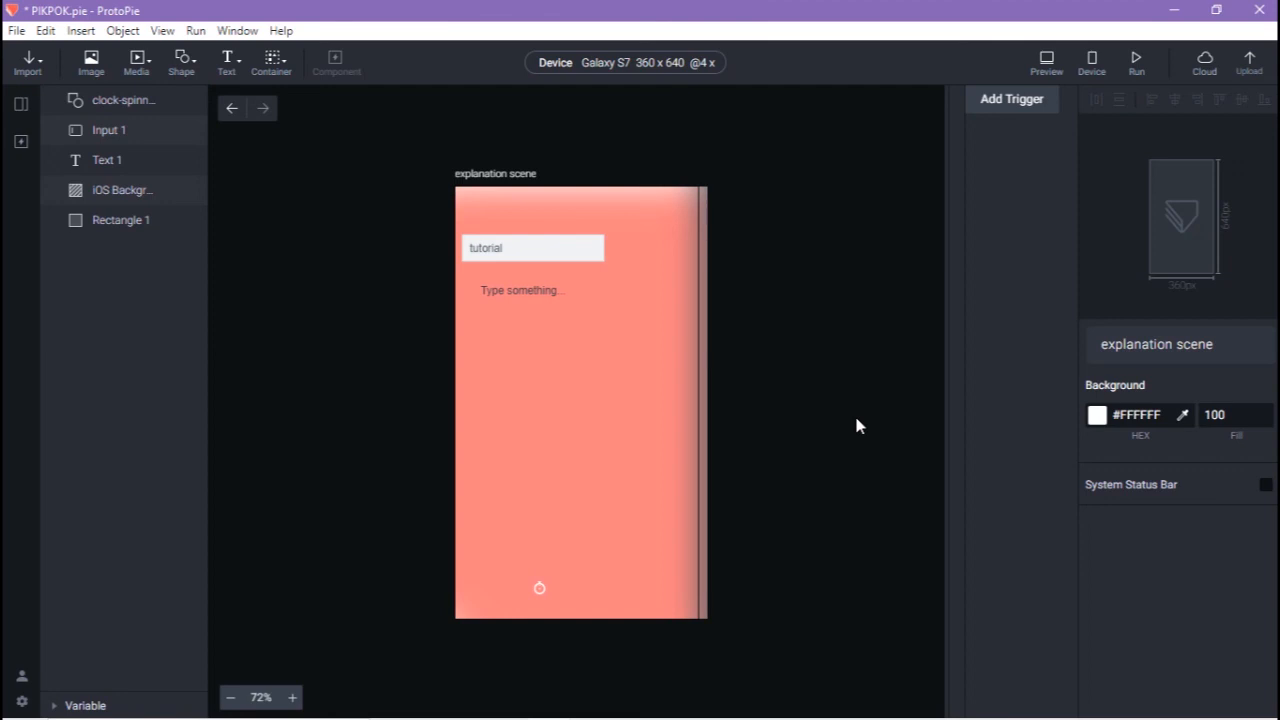